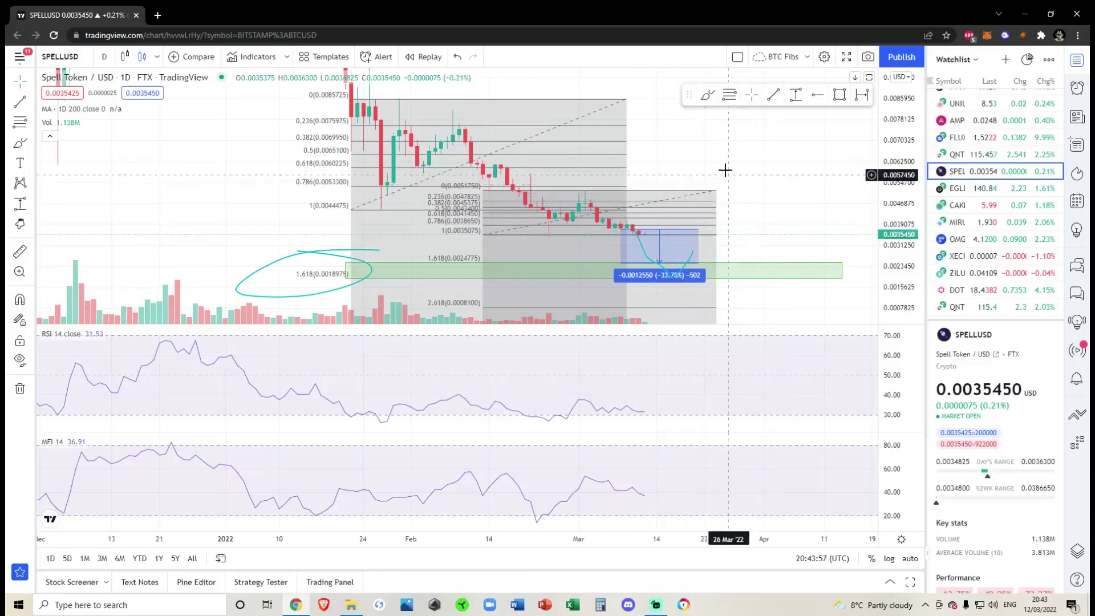
# Examine the full SPELLUSD daily price history, from the earliest candles to the March 2022 Fibonacci drawings
pyautogui.moveTo(723, 171); pyautogui.dragTo(753, 234)
pyautogui.scroll(-5, 871, 229)
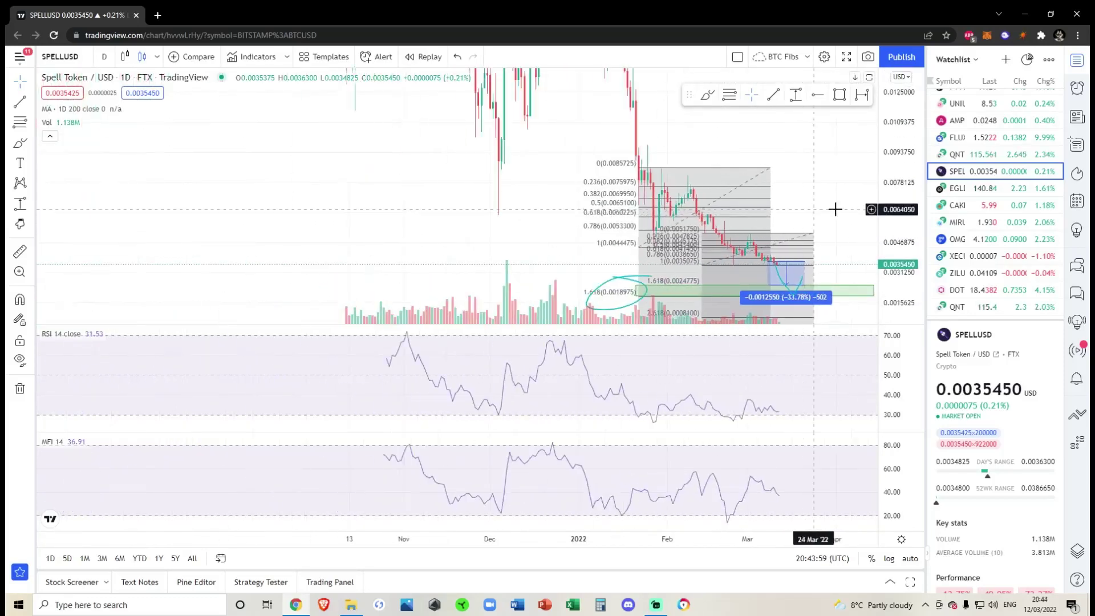
pyautogui.scroll(-5, 737, 205)
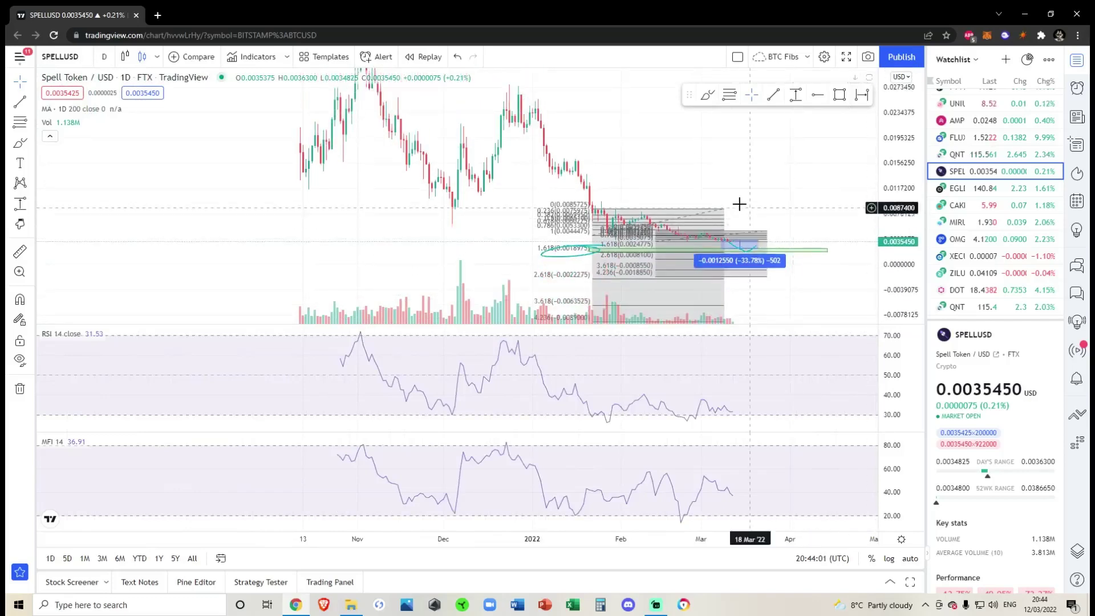
pyautogui.moveTo(895, 222); pyautogui.dragTo(893, 251)
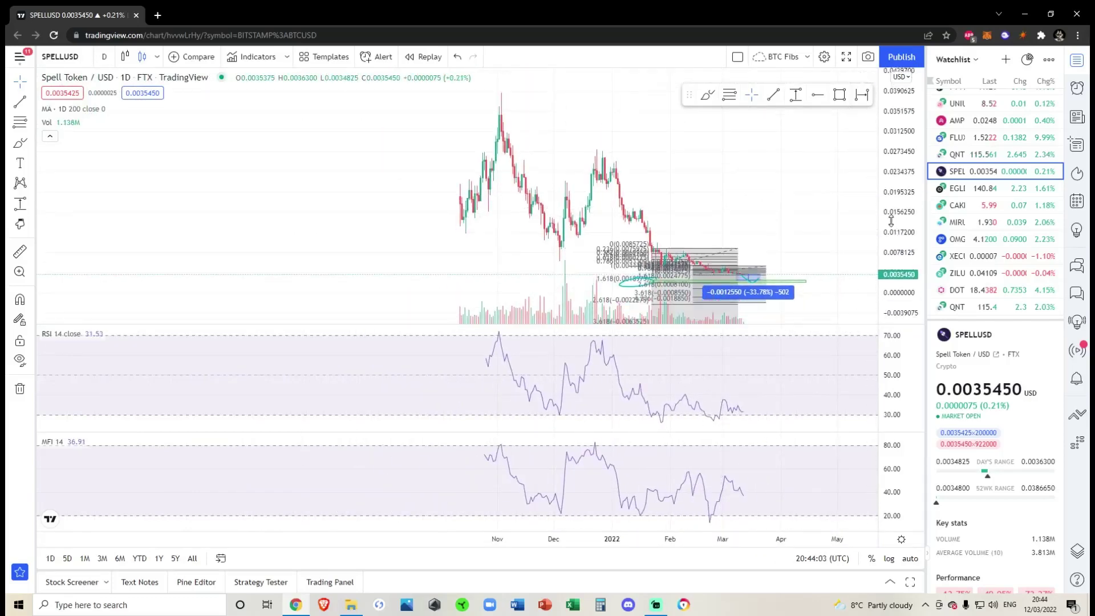
pyautogui.scroll(-4, 700, 177)
pyautogui.moveTo(778, 179); pyautogui.dragTo(729, 207)
pyautogui.scroll(4, 678, 165)
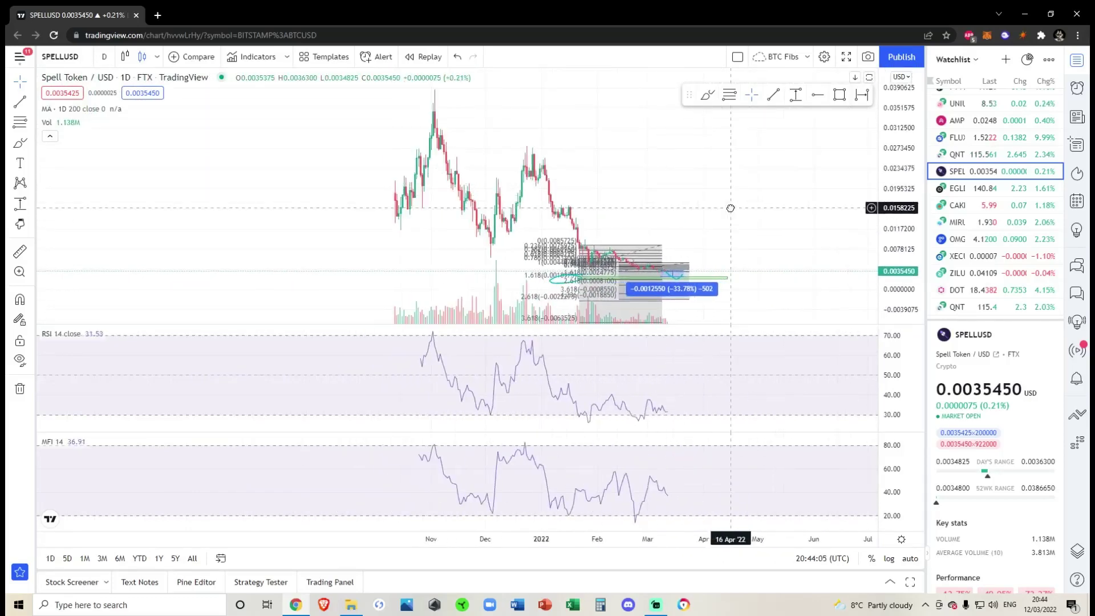
pyautogui.moveTo(589, 139)
pyautogui.mouseDown()
pyautogui.moveTo(606, 143)
pyautogui.moveTo(606, 160)
pyautogui.mouseUp()
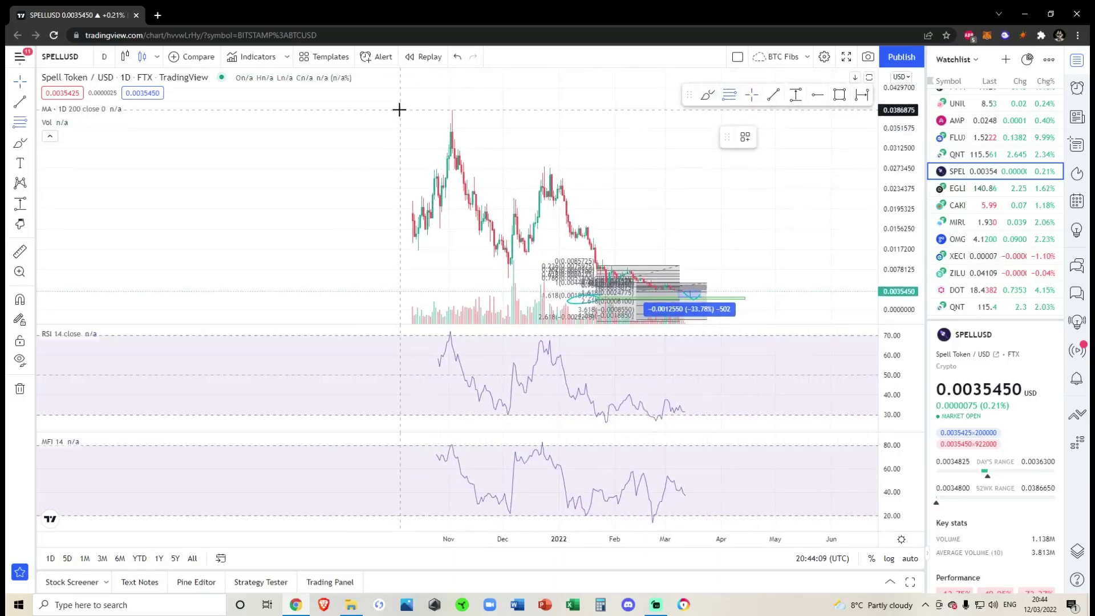
pyautogui.click(399, 109)
pyautogui.click(634, 290)
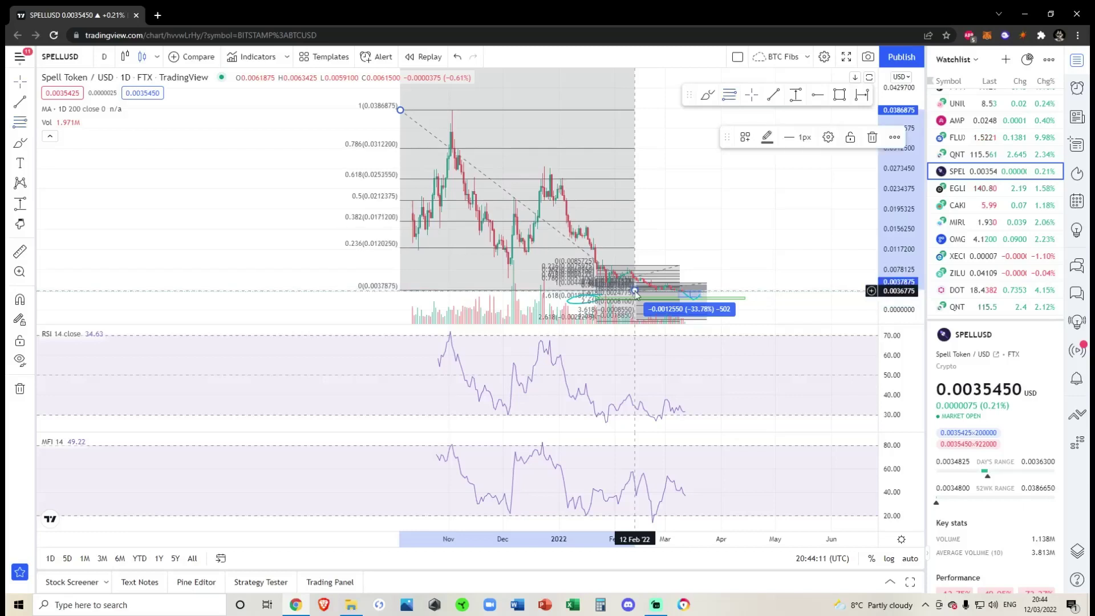
pyautogui.press('Delete')
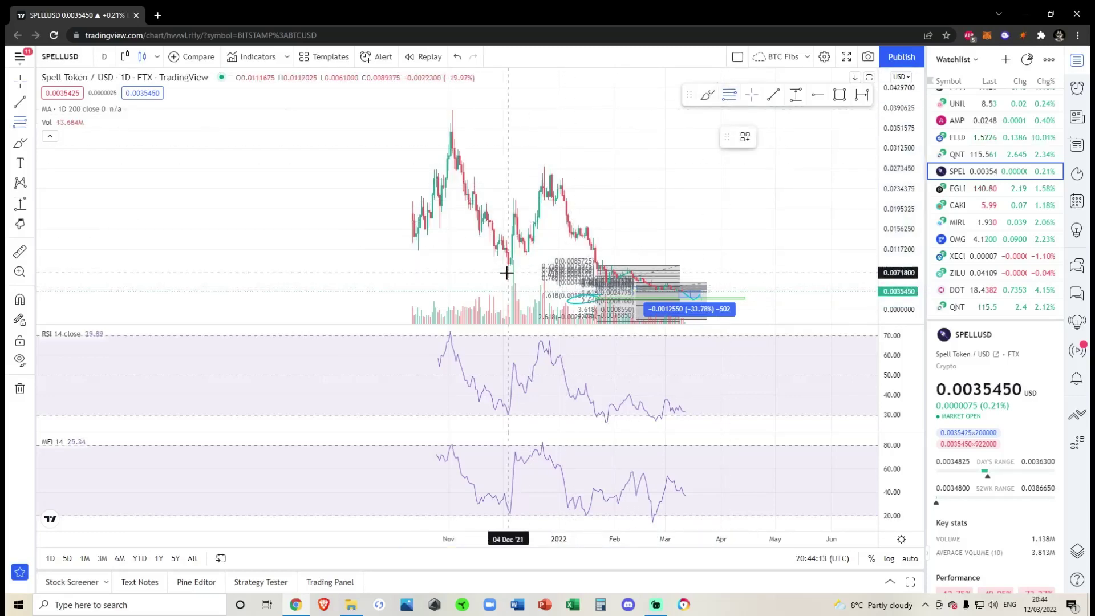
# Try a Fibonacci extension from the early December 2021 low at 0.0059750 to the late December high at 0.0278575
pyautogui.click(606, 167)
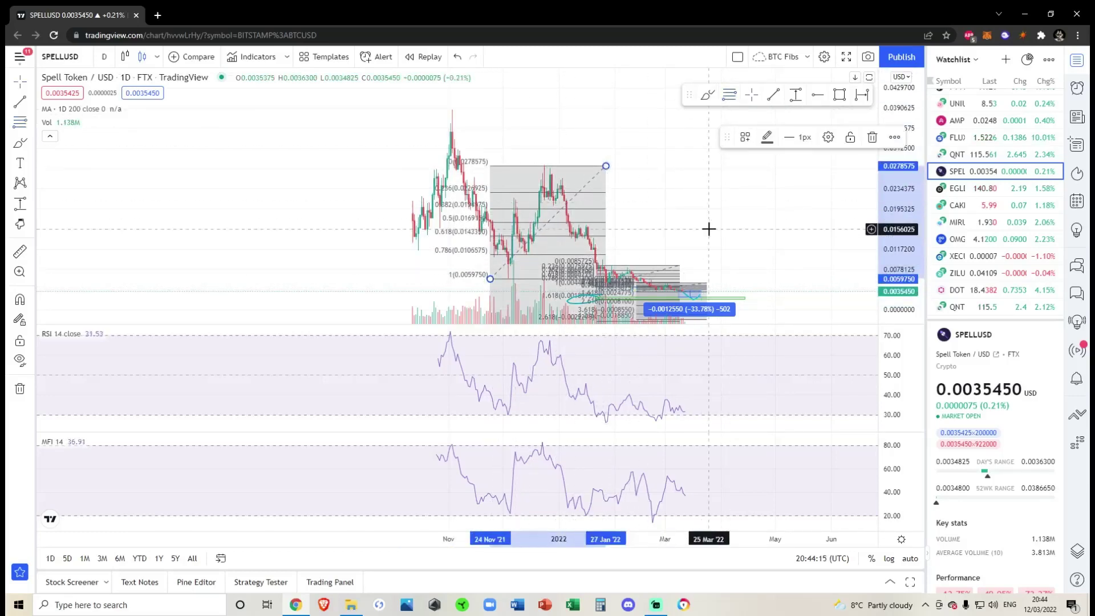
pyautogui.moveTo(709, 245); pyautogui.dragTo(710, 144)
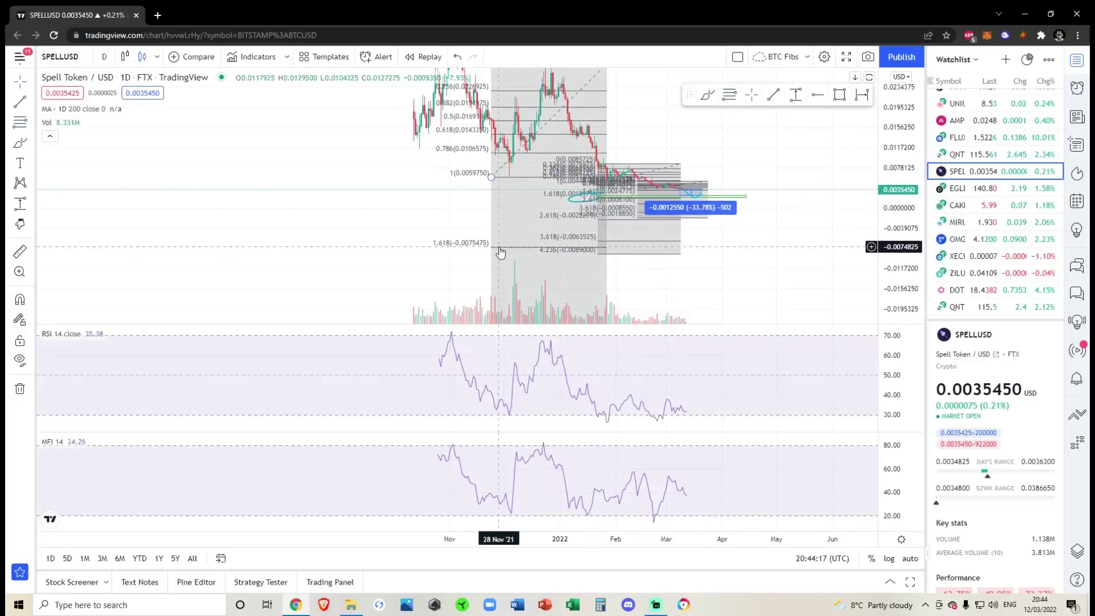
pyautogui.moveTo(464, 220); pyautogui.dragTo(434, 294)
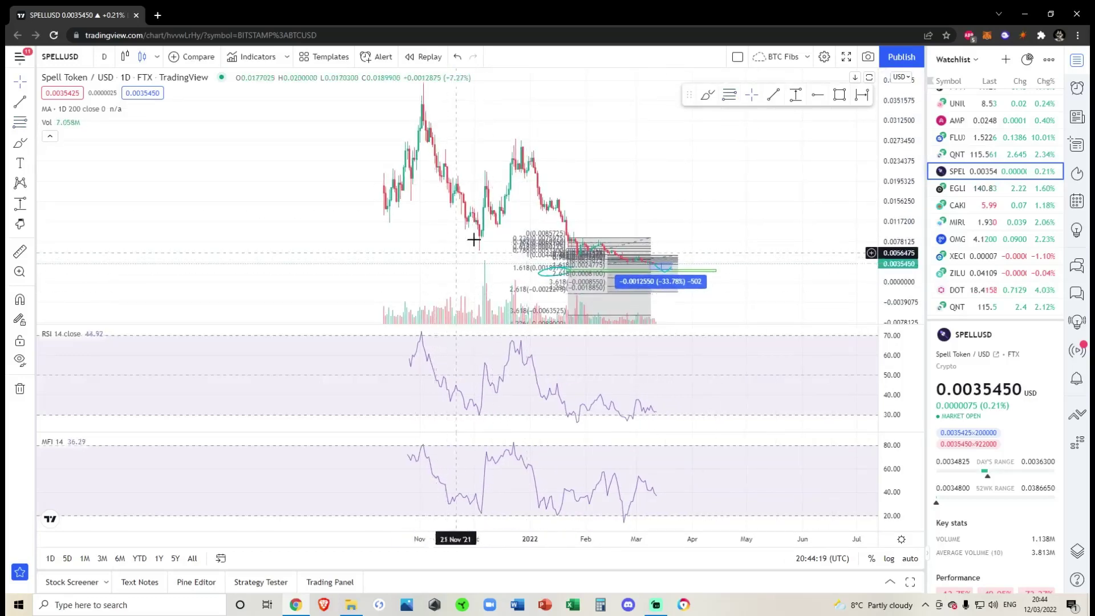
# Examine the two existing Fibonacci extensions and their 1.618 levels around the green target zone
pyautogui.moveTo(568, 197); pyautogui.dragTo(567, 164)
pyautogui.scroll(1, 567, 163)
pyautogui.scroll(3, 772, 191)
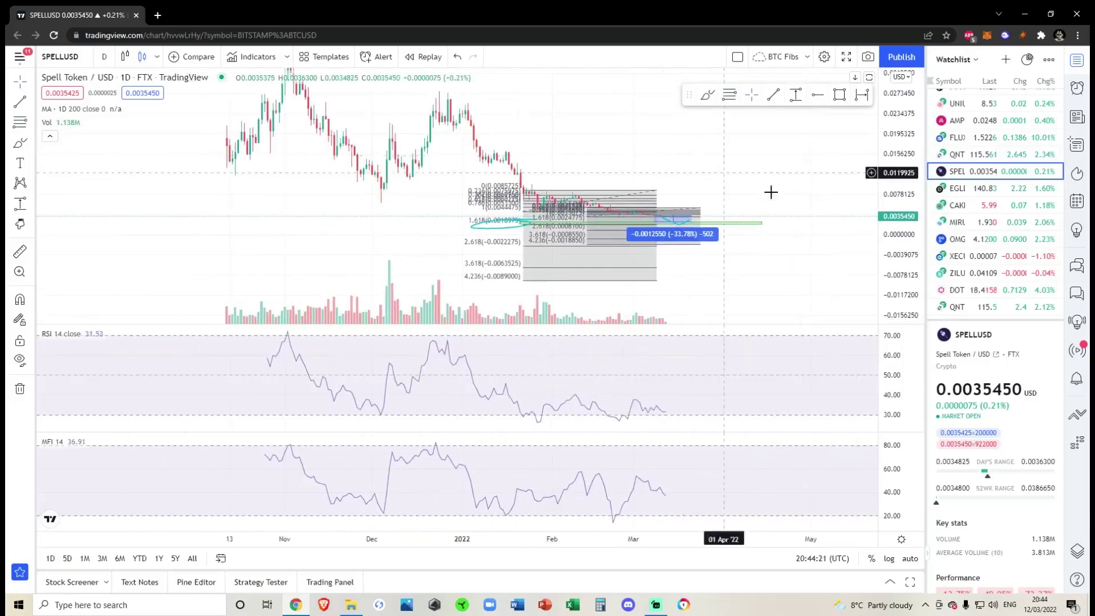
pyautogui.scroll(3, 775, 240)
pyautogui.moveTo(764, 202); pyautogui.dragTo(841, 170)
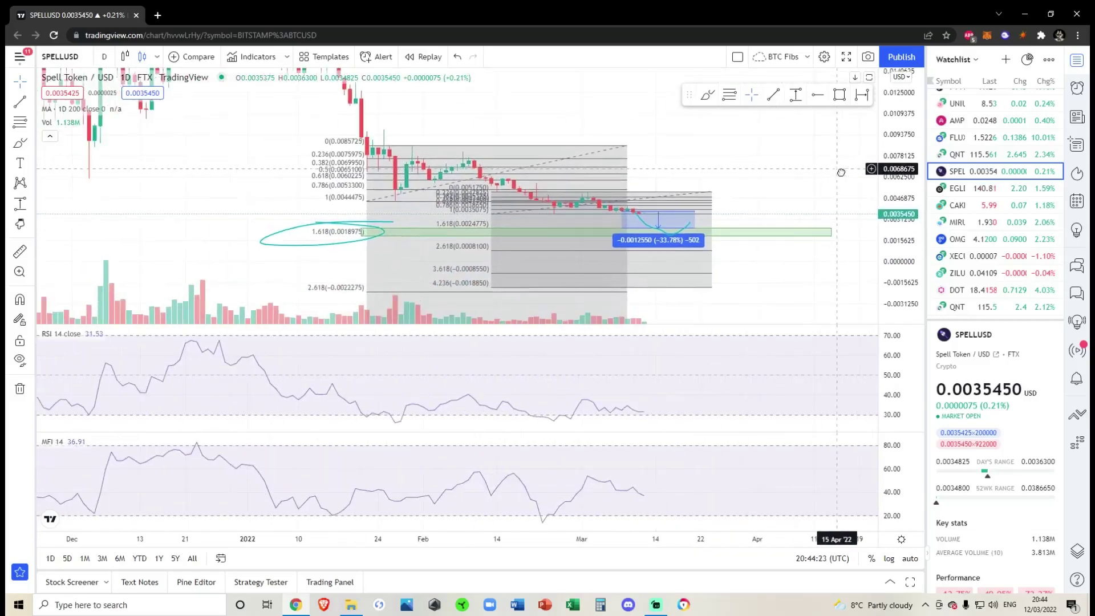
pyautogui.moveTo(894, 237); pyautogui.dragTo(893, 191)
pyautogui.moveTo(716, 165); pyautogui.dragTo(722, 177)
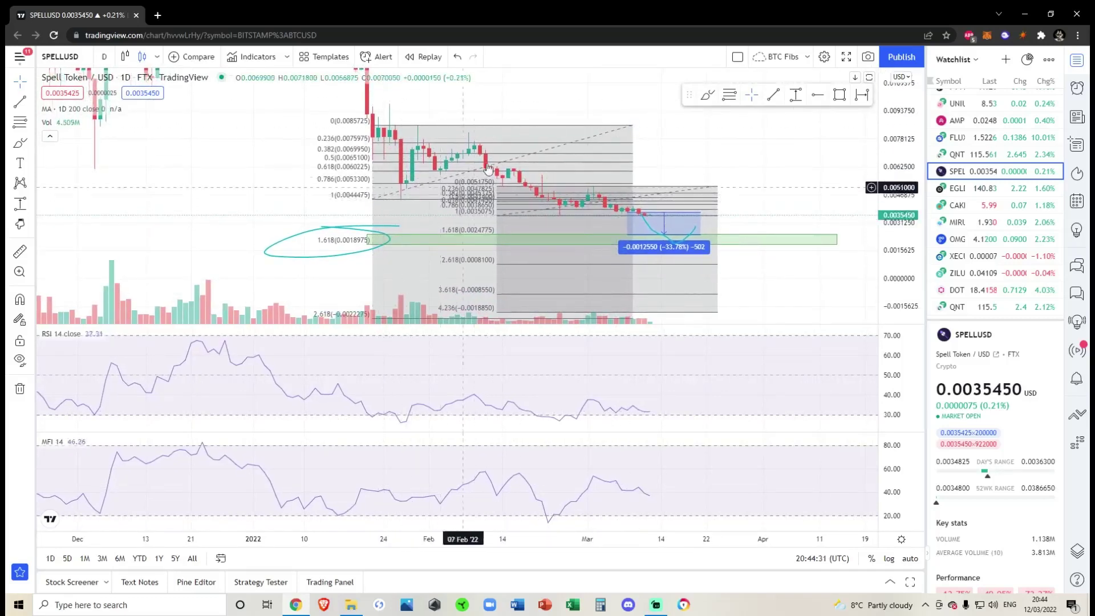
# Try moving the smaller Fibonacci extension's lower anchor to 0.0035200, and undo the move
pyautogui.moveTo(507, 101); pyautogui.dragTo(517, 98)
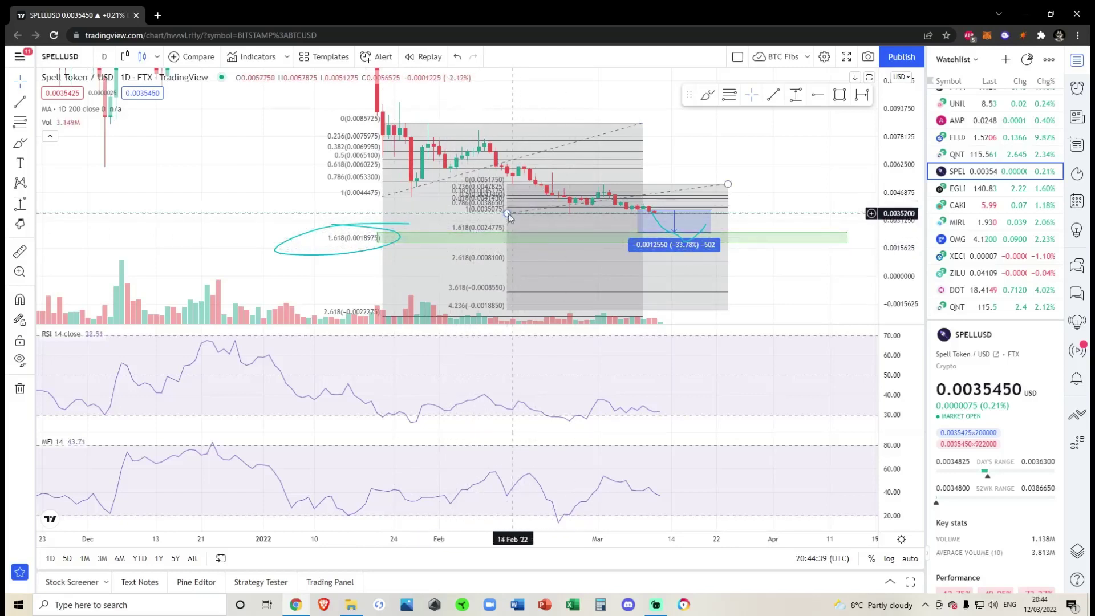
pyautogui.moveTo(508, 213); pyautogui.dragTo(506, 214)
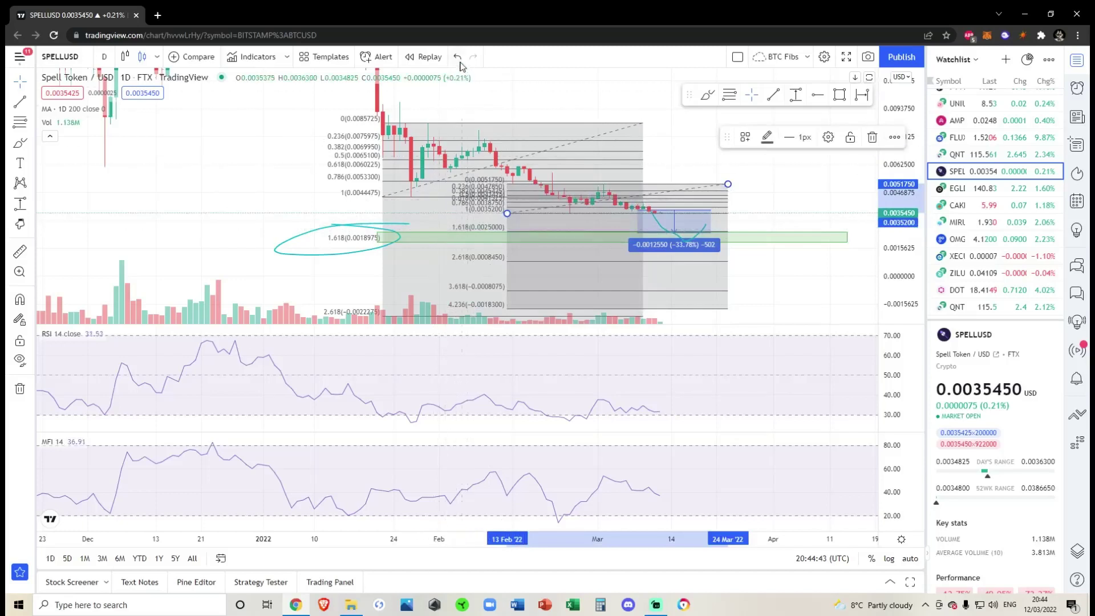
pyautogui.click(457, 57)
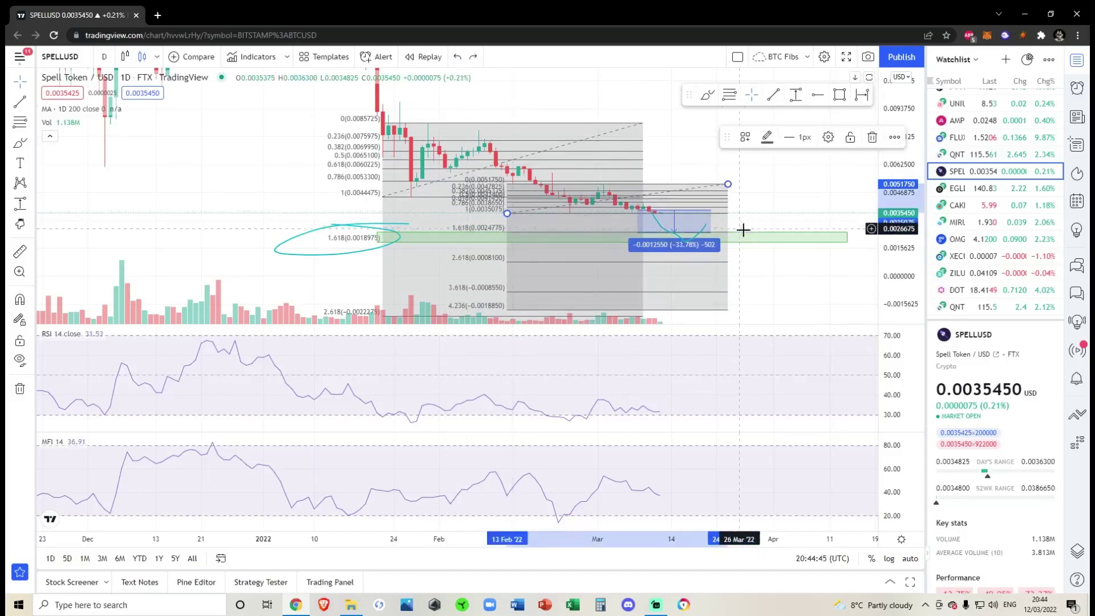
# Move the larger Fibonacci extension's upper anchor to 0.0086075 at 11 Mar '22
pyautogui.moveTo(730, 225); pyautogui.dragTo(717, 222)
pyautogui.moveTo(430, 153); pyautogui.dragTo(471, 166)
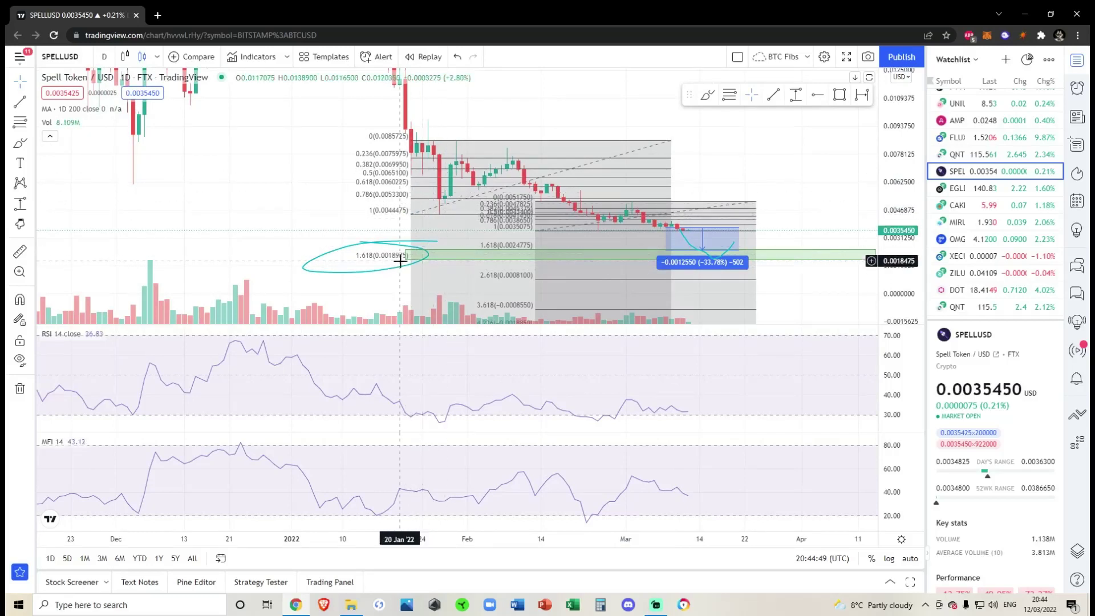
pyautogui.moveTo(672, 141); pyautogui.dragTo(682, 140)
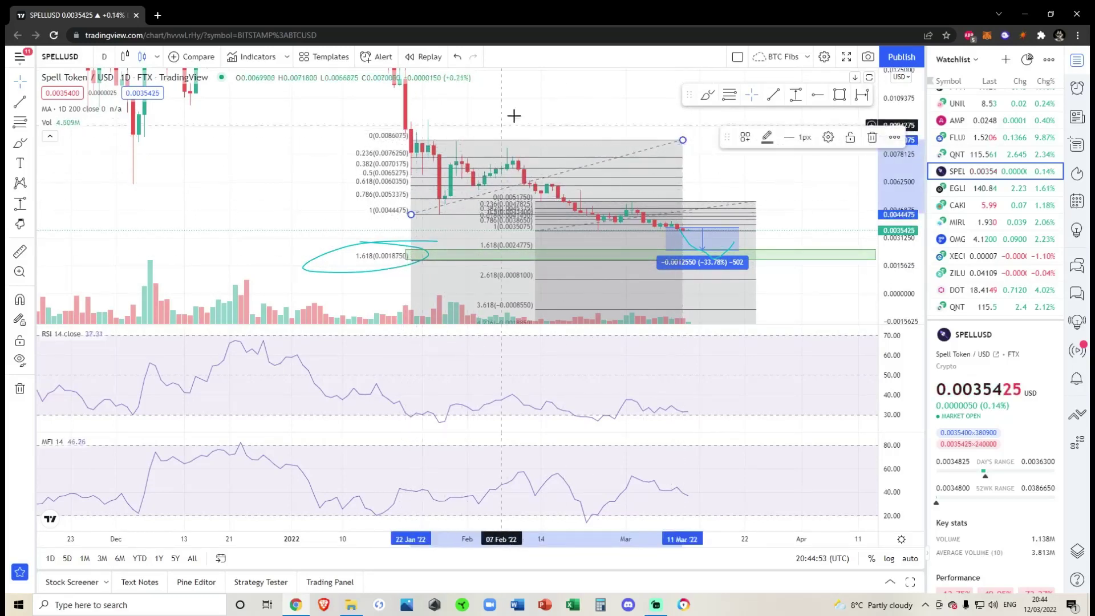
pyautogui.moveTo(385, 250); pyautogui.dragTo(374, 240)
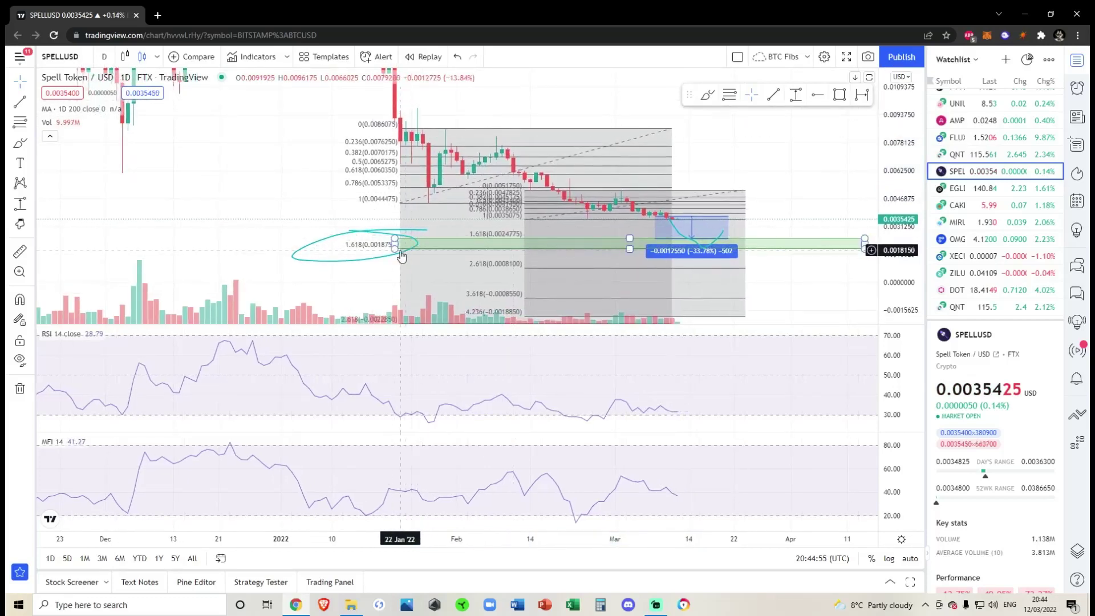
# Place a green horizontal line at 0.0035150 along the smaller Fibonacci extension's level 1
pyautogui.scroll(4, 538, 268)
pyautogui.moveTo(645, 140); pyautogui.dragTo(670, 123)
pyautogui.moveTo(895, 276); pyautogui.dragTo(892, 212)
pyautogui.scroll(3, 686, 280)
pyautogui.scroll(-3, 688, 280)
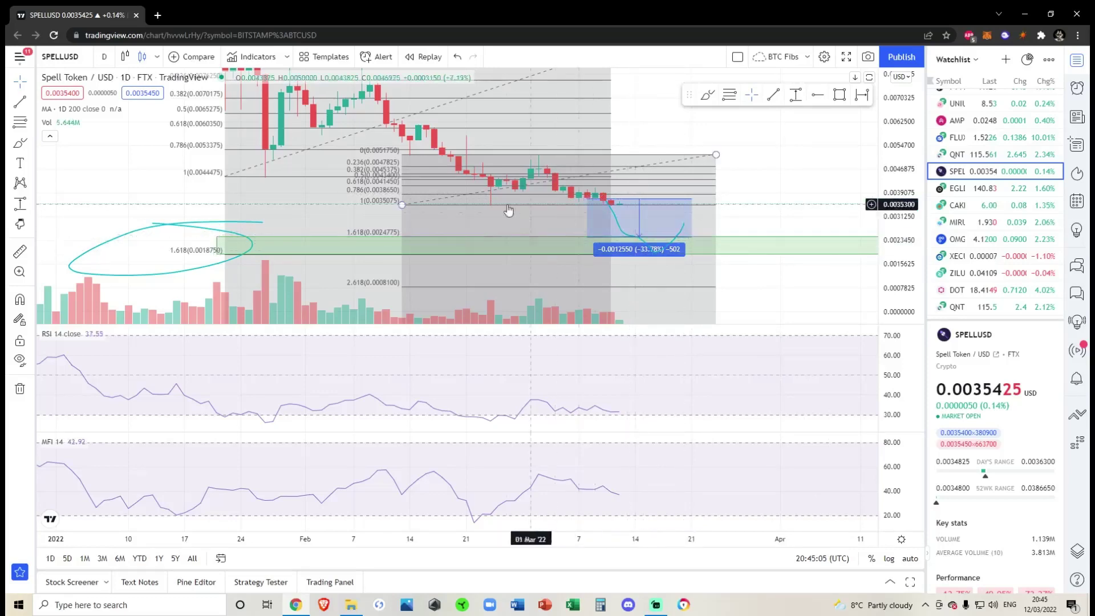
pyautogui.scroll(2, 827, 259)
pyautogui.scroll(3, 798, 239)
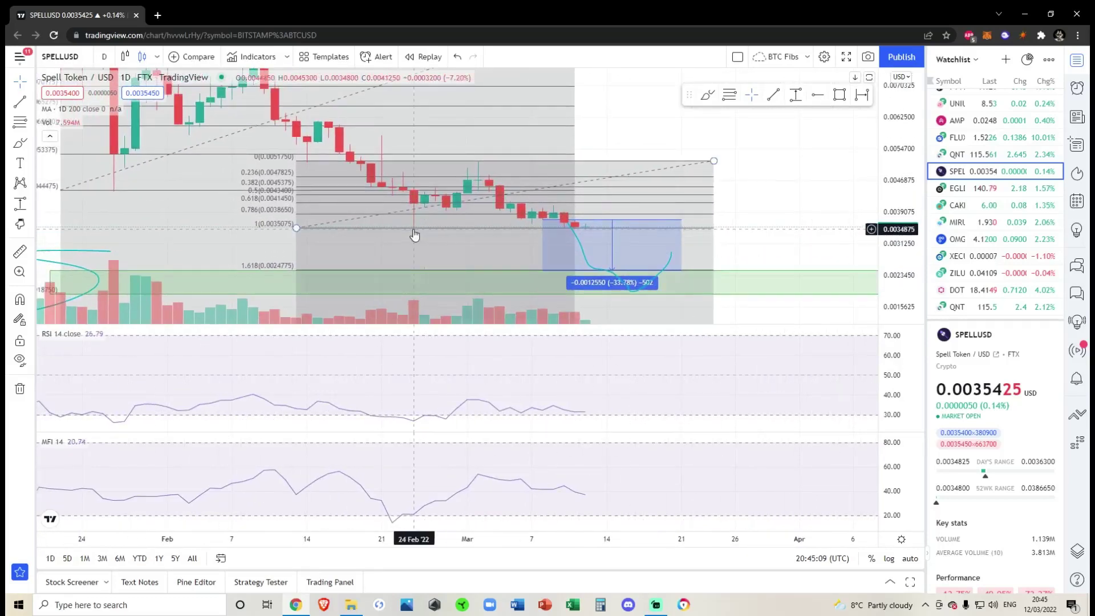
pyautogui.click(296, 227)
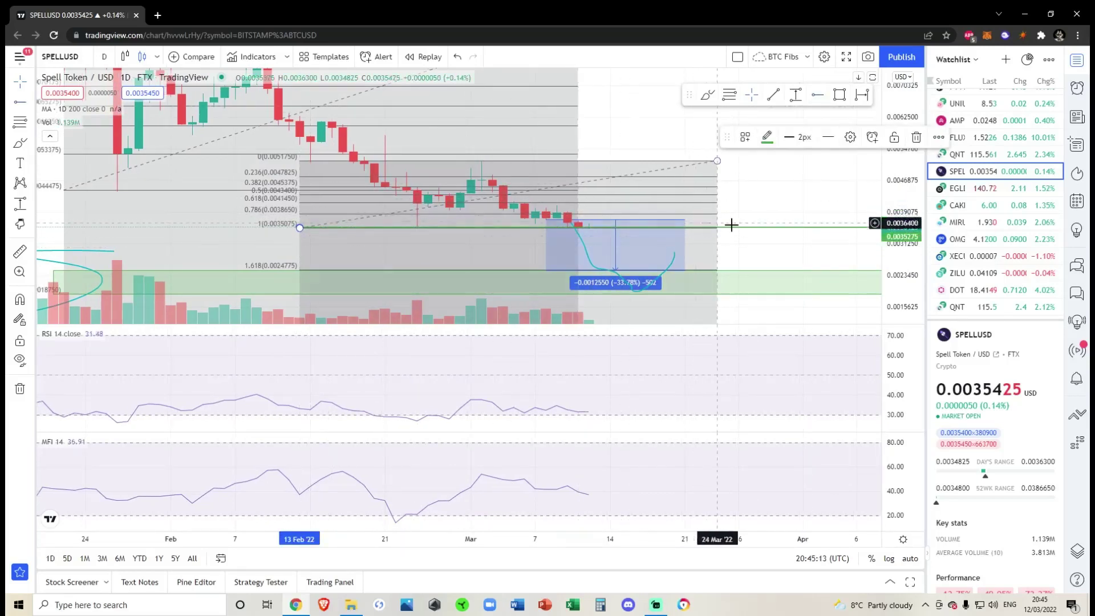
pyautogui.moveTo(752, 230); pyautogui.dragTo(753, 228)
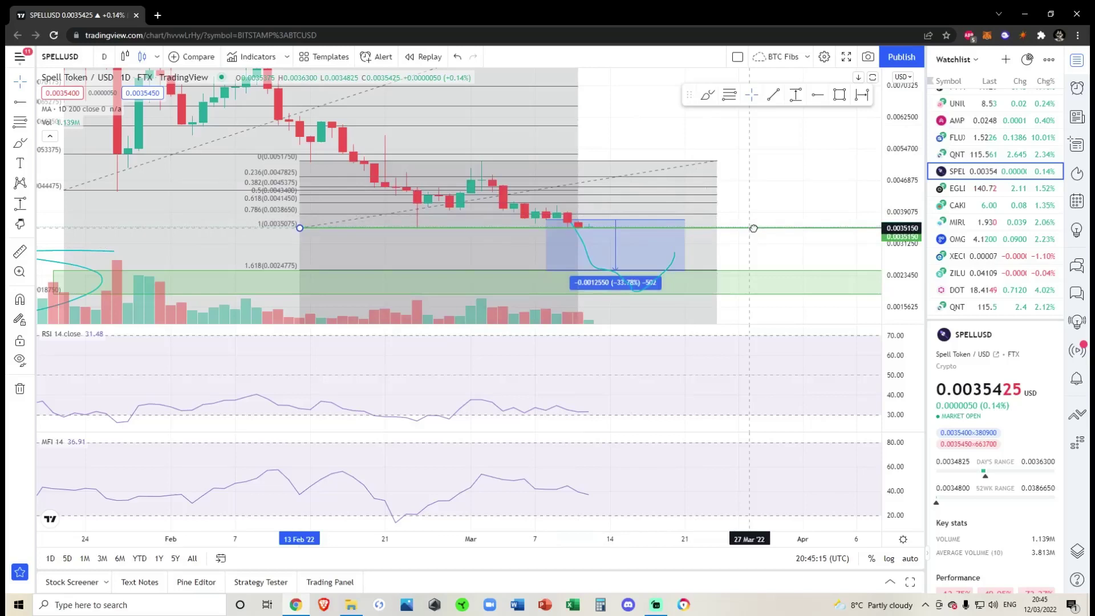
pyautogui.click(754, 228)
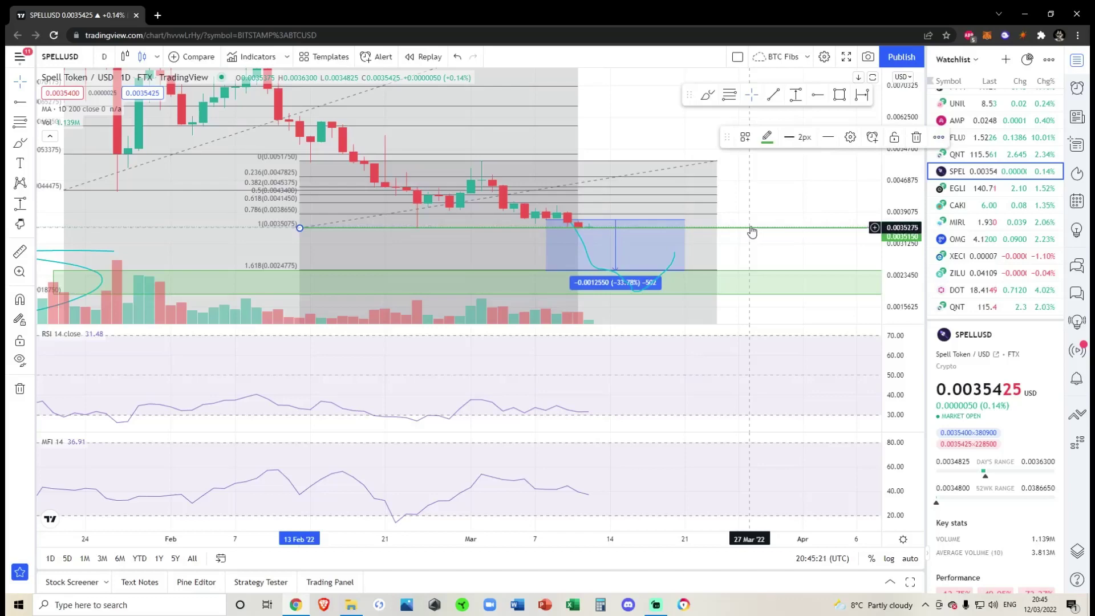
# Lower the start of the blue price range measurement to 0.0035125, at the green horizontal line
pyautogui.moveTo(764, 216); pyautogui.dragTo(782, 206)
pyautogui.moveTo(899, 302); pyautogui.dragTo(903, 245)
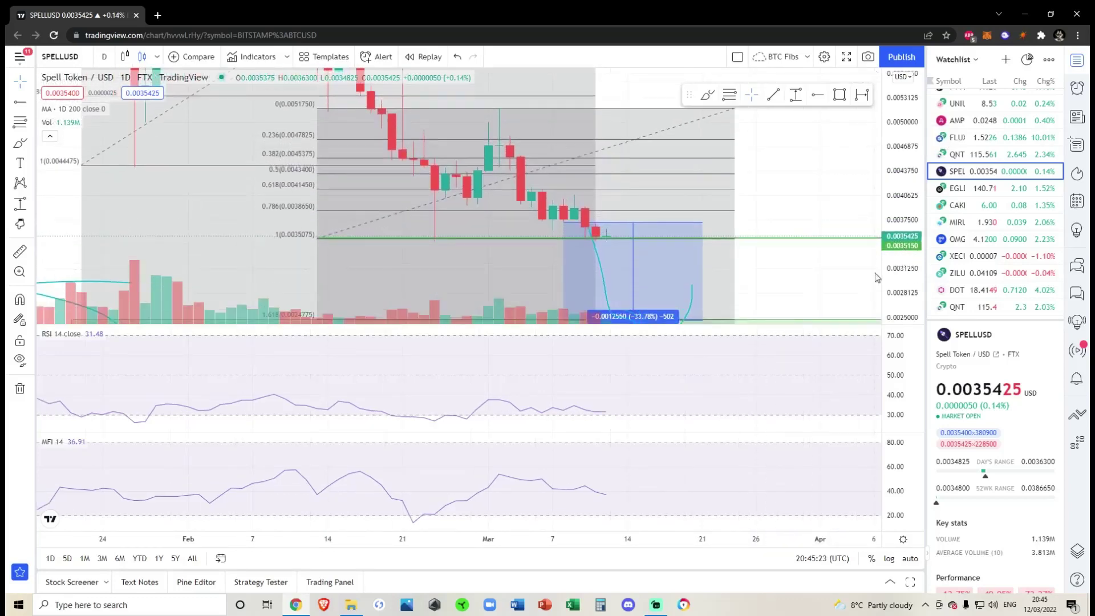
pyautogui.moveTo(837, 279); pyautogui.dragTo(791, 203)
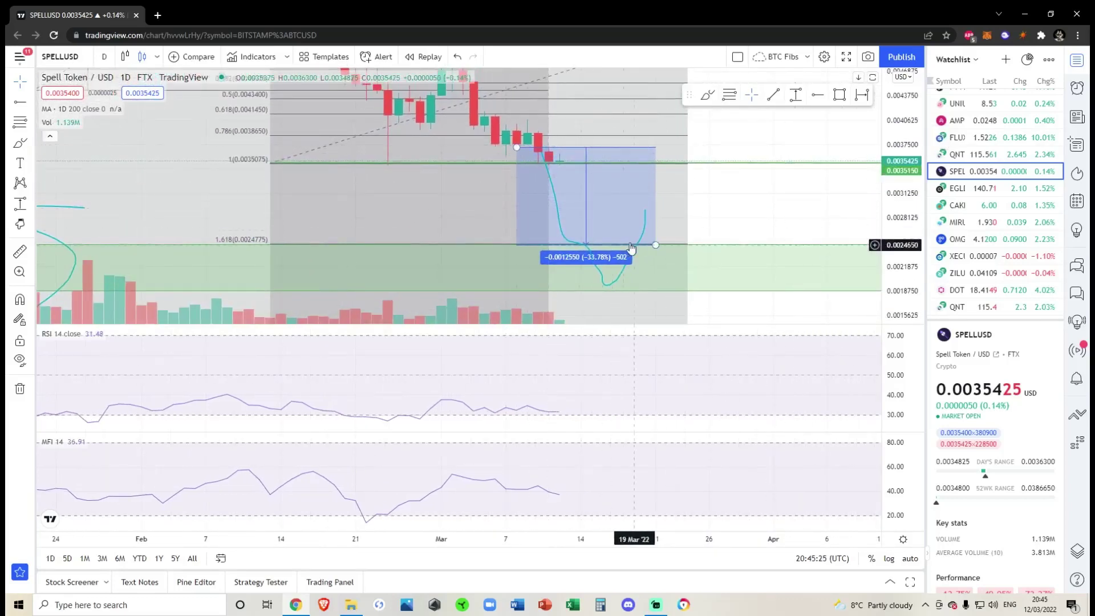
pyautogui.scroll(-5, 719, 247)
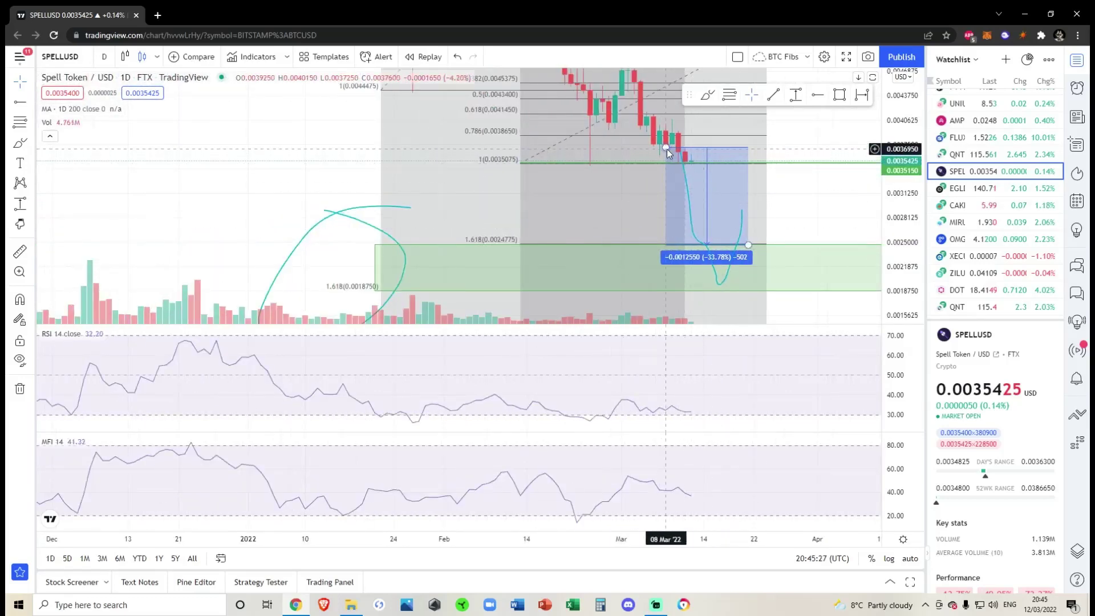
pyautogui.click(666, 148)
pyautogui.moveTo(666, 148); pyautogui.dragTo(666, 164)
pyautogui.scroll(5, 745, 203)
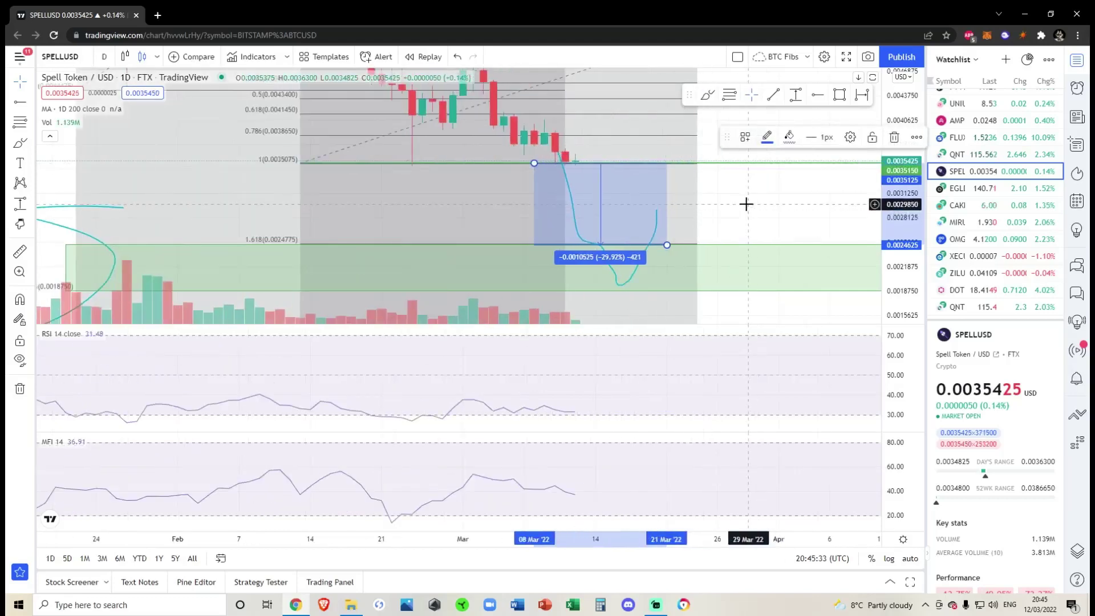
# Move the horizontal line and the smaller Fibonacci extension's lower anchor to 0.0034750, at the late February wick low
pyautogui.moveTo(745, 203); pyautogui.dragTo(772, 213)
pyautogui.scroll(-4, 832, 210)
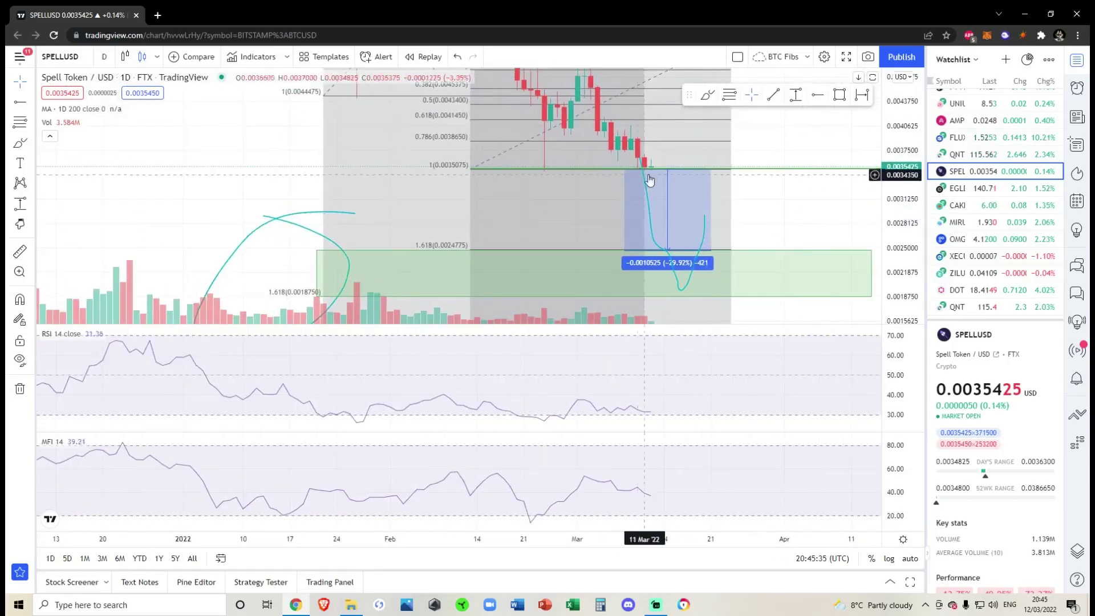
pyautogui.scroll(3, 801, 244)
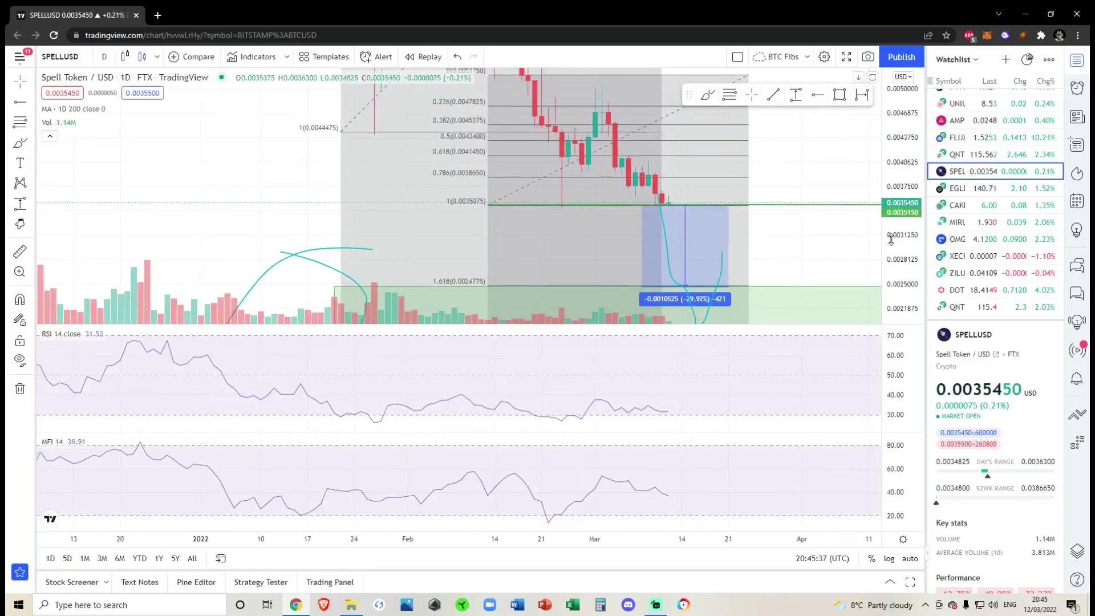
pyautogui.moveTo(778, 173); pyautogui.dragTo(886, 204)
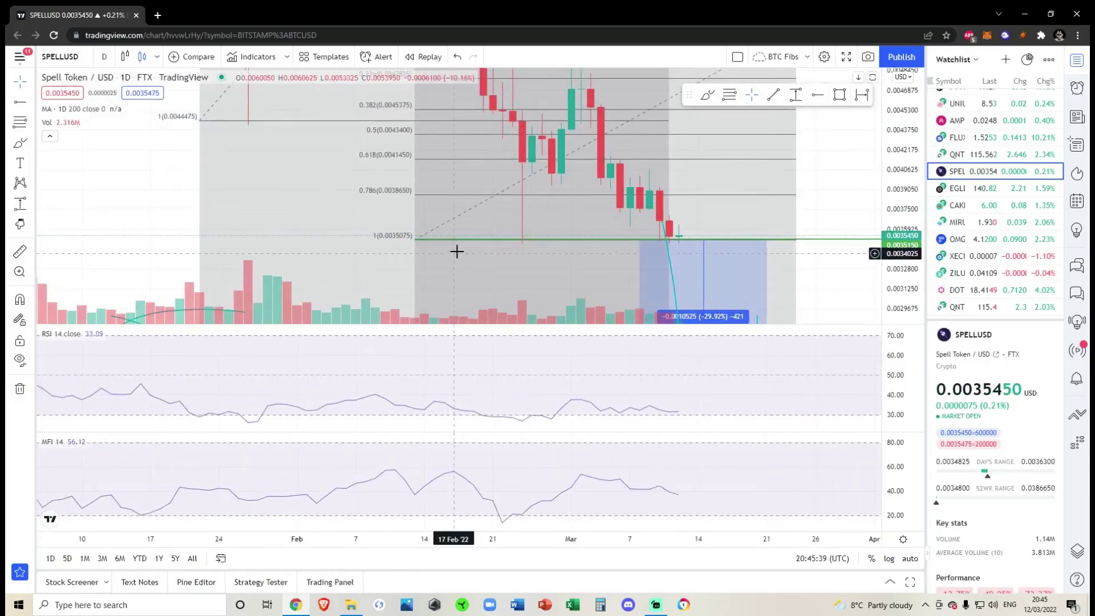
pyautogui.moveTo(415, 241); pyautogui.dragTo(406, 245)
pyautogui.click(415, 245)
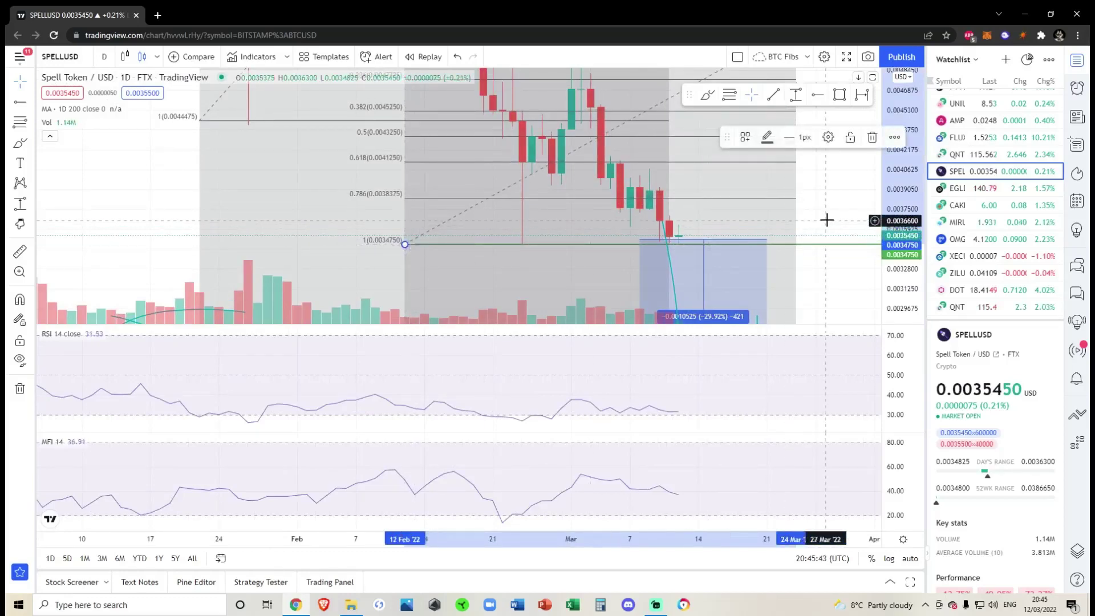
pyautogui.moveTo(826, 219); pyautogui.dragTo(699, 196)
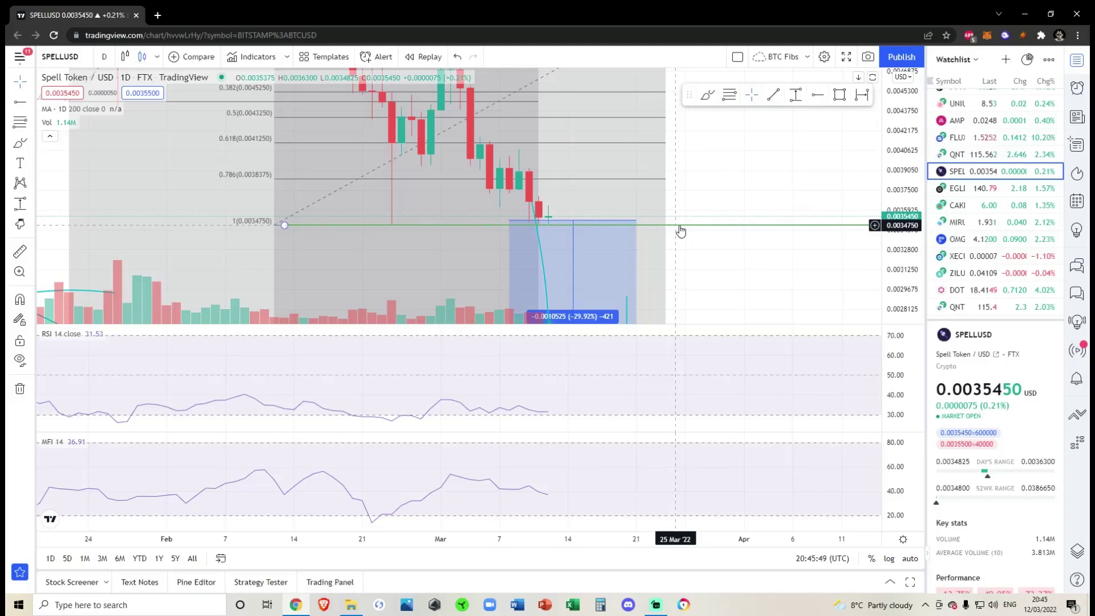
pyautogui.moveTo(738, 283); pyautogui.dragTo(768, 262)
pyautogui.scroll(-1, 774, 294)
pyautogui.moveTo(898, 223); pyautogui.dragTo(898, 240)
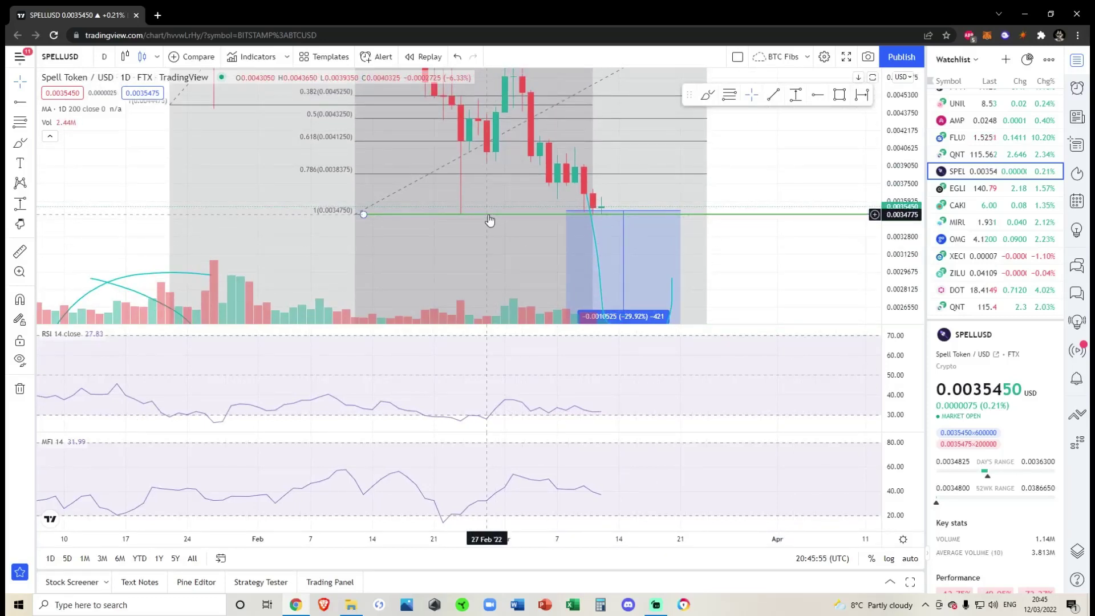
pyautogui.scroll(-2, 490, 220)
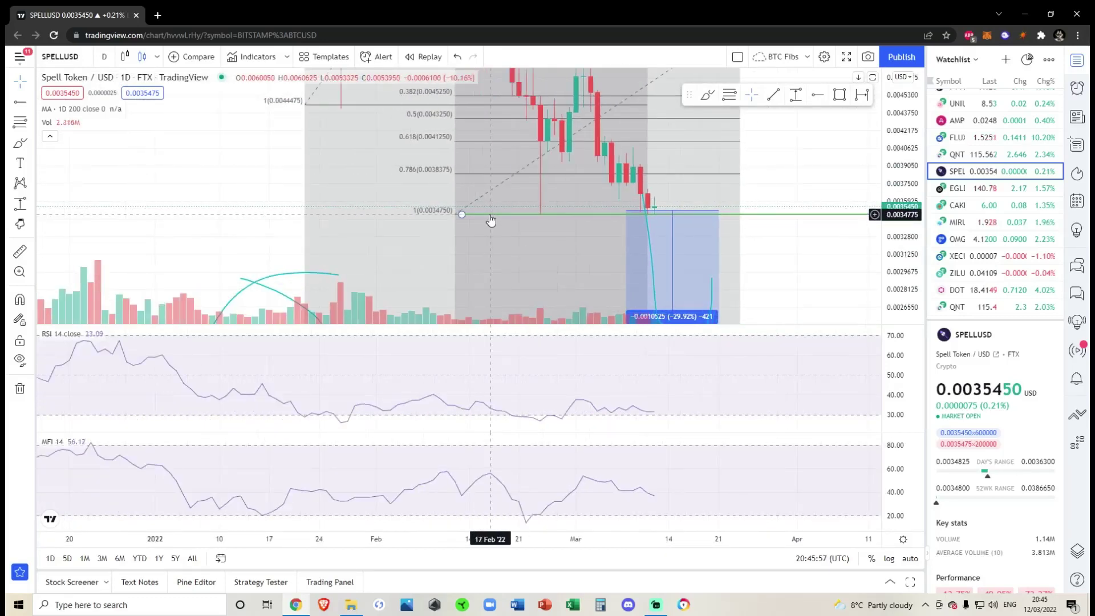
# Sketch a brush path dipping slightly below the green horizontal line and rebounding towards the 0.5 level, and undo it
pyautogui.moveTo(898, 251); pyautogui.dragTo(890, 270)
pyautogui.moveTo(815, 266); pyautogui.dragTo(763, 265)
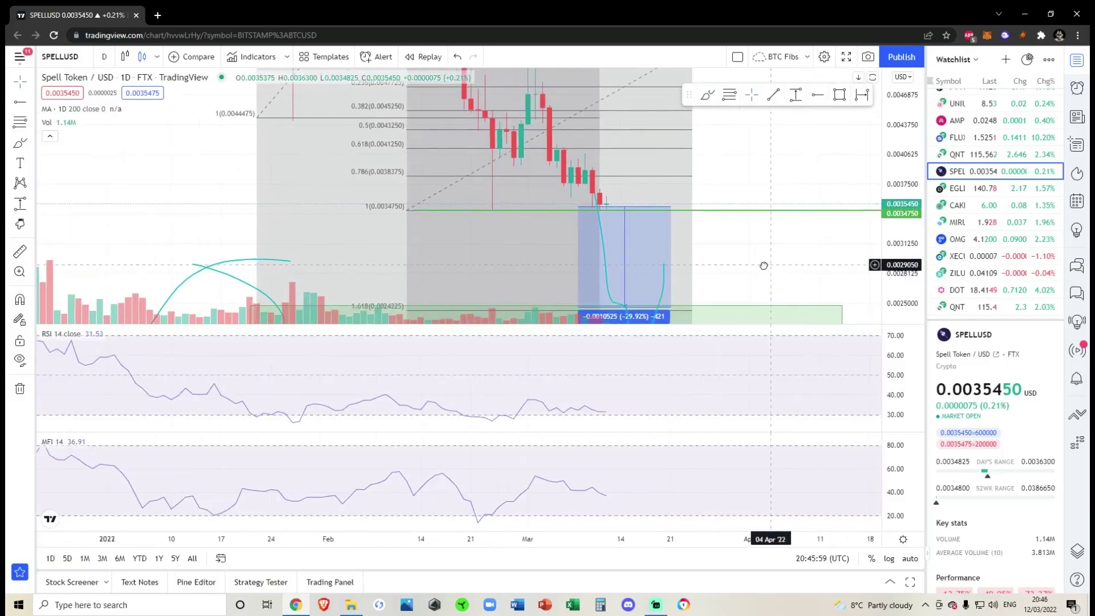
pyautogui.click(602, 210)
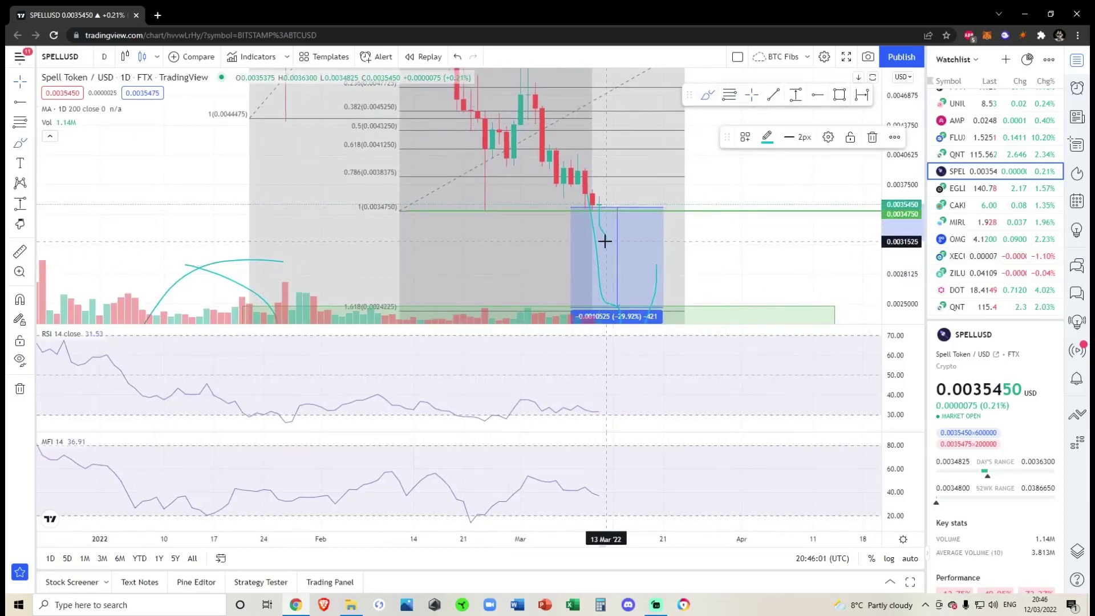
pyautogui.moveTo(599, 205)
pyautogui.mouseDown()
pyautogui.moveTo(619, 215)
pyautogui.moveTo(663, 133)
pyautogui.mouseUp()
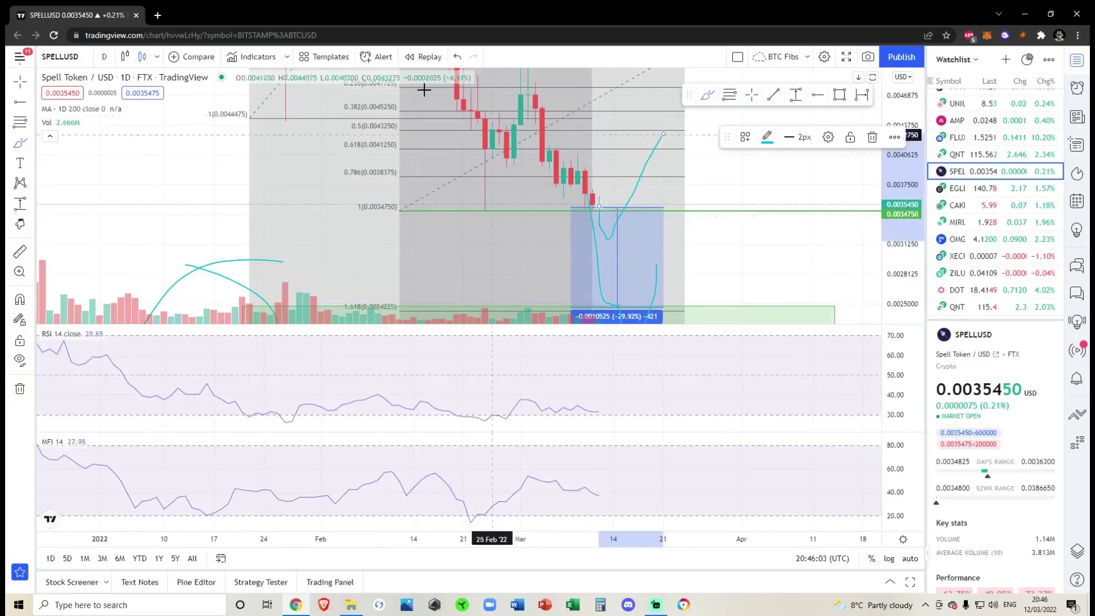
pyautogui.click(458, 57)
# Set the blue price range measurement to start at 0.0034800 on the green line and end at 0.0018775, the green zone's lower edge
pyautogui.click(754, 97)
pyautogui.moveTo(762, 182); pyautogui.dragTo(782, 130)
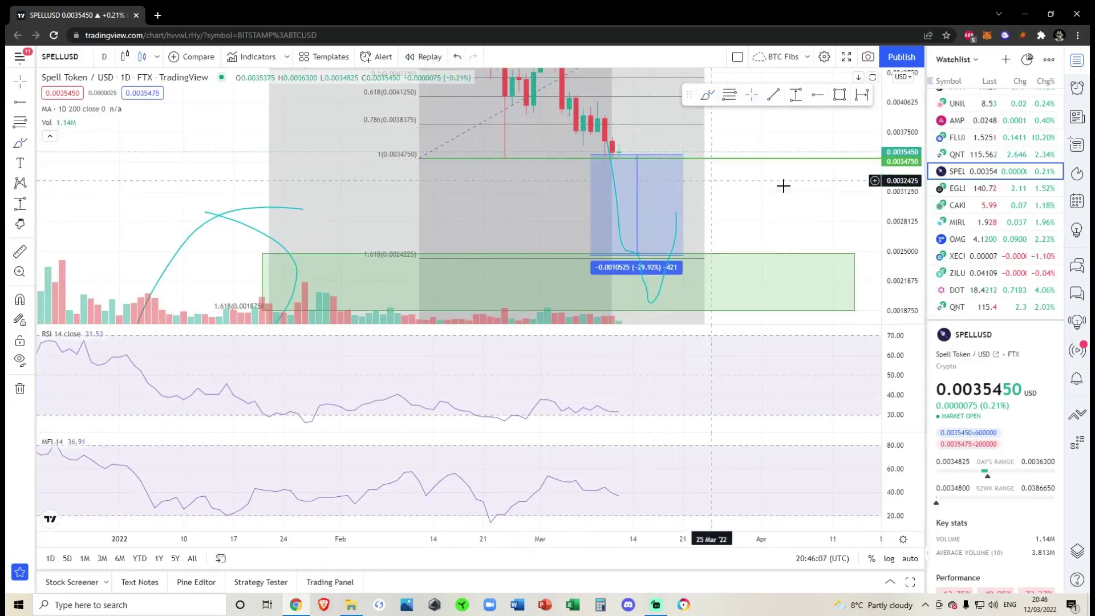
pyautogui.moveTo(591, 154); pyautogui.dragTo(590, 159)
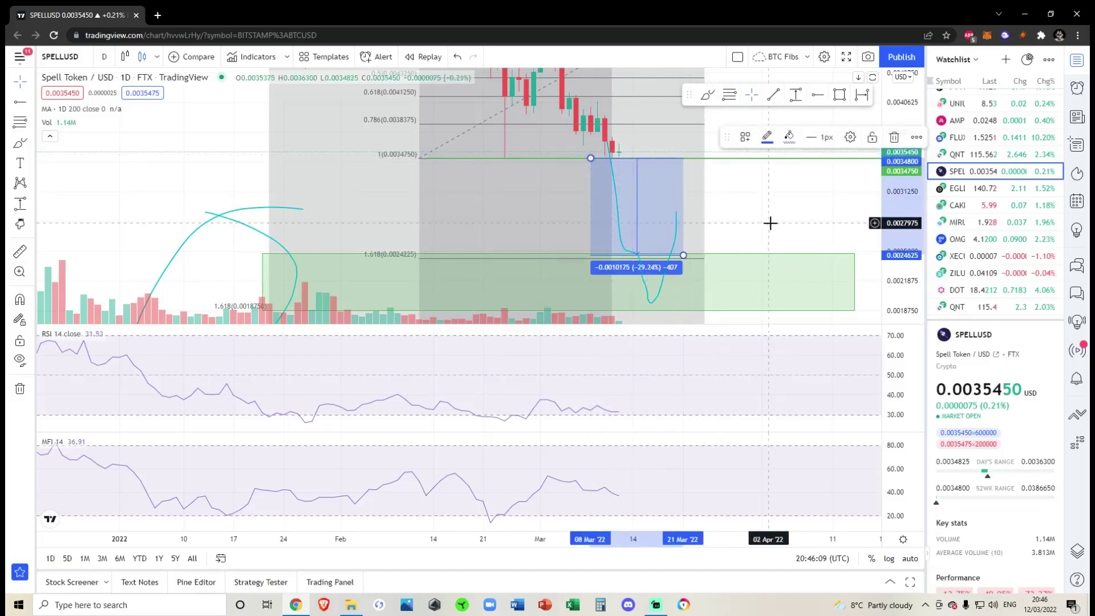
pyautogui.moveTo(770, 222); pyautogui.dragTo(765, 201)
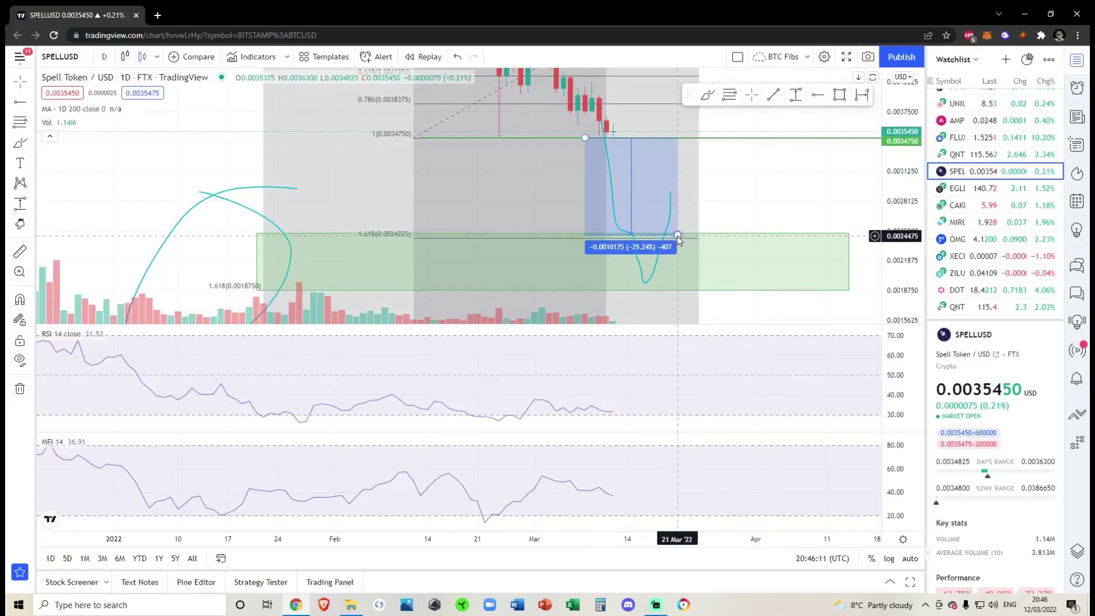
pyautogui.moveTo(678, 235); pyautogui.dragTo(678, 291)
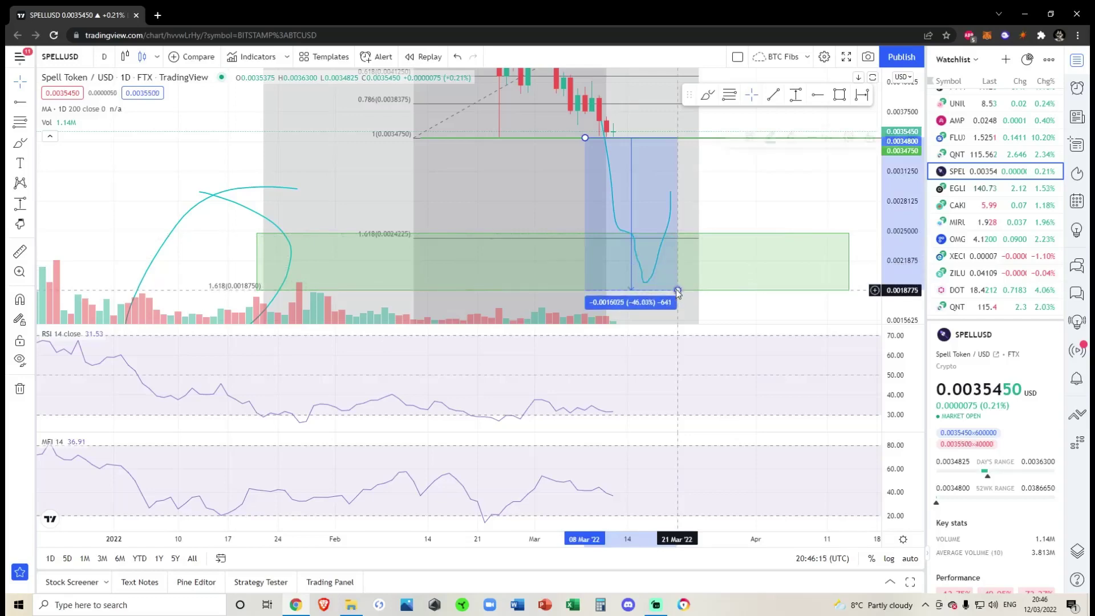
# Delete the brush-drawn projection path running from the latest candles down into the green zone
pyautogui.scroll(-5, 365, 279)
pyautogui.moveTo(916, 225); pyautogui.dragTo(917, 308)
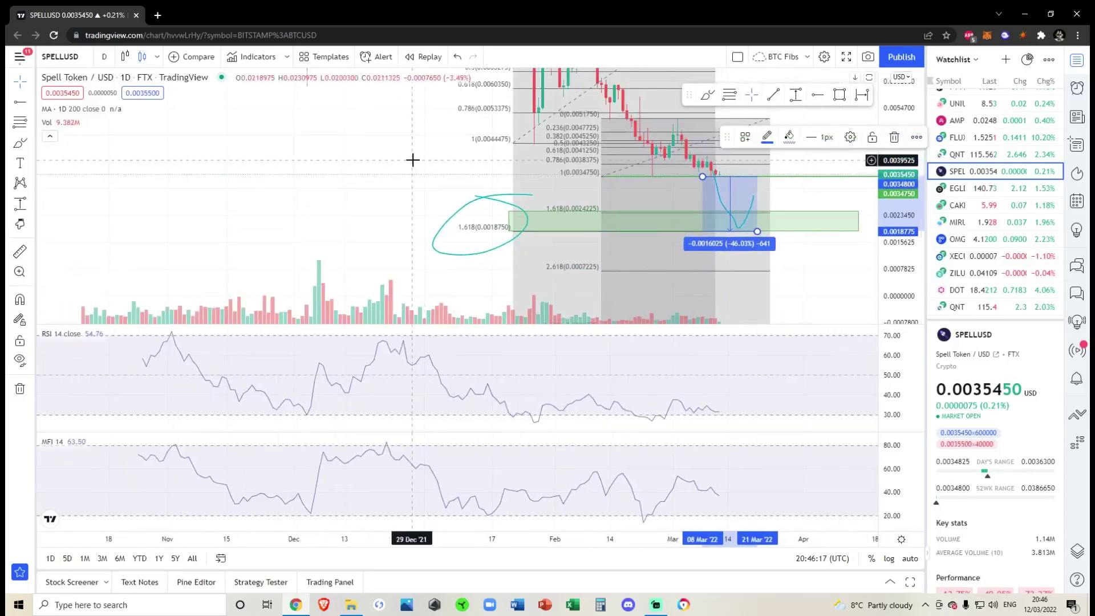
pyautogui.moveTo(411, 162); pyautogui.dragTo(375, 133)
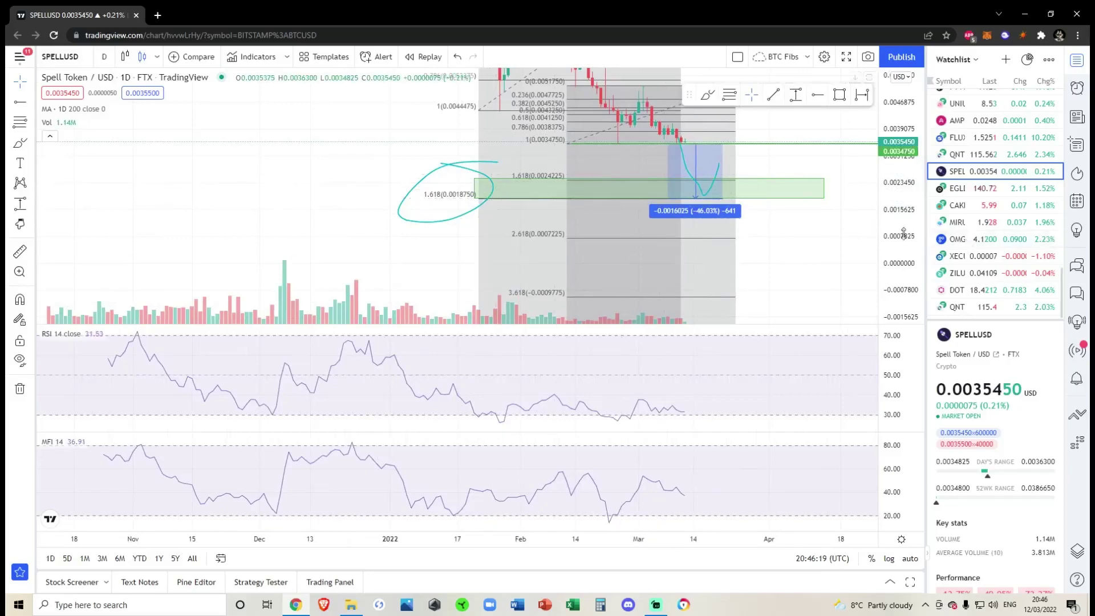
pyautogui.moveTo(904, 232); pyautogui.dragTo(876, 305)
pyautogui.moveTo(820, 247); pyautogui.dragTo(812, 322)
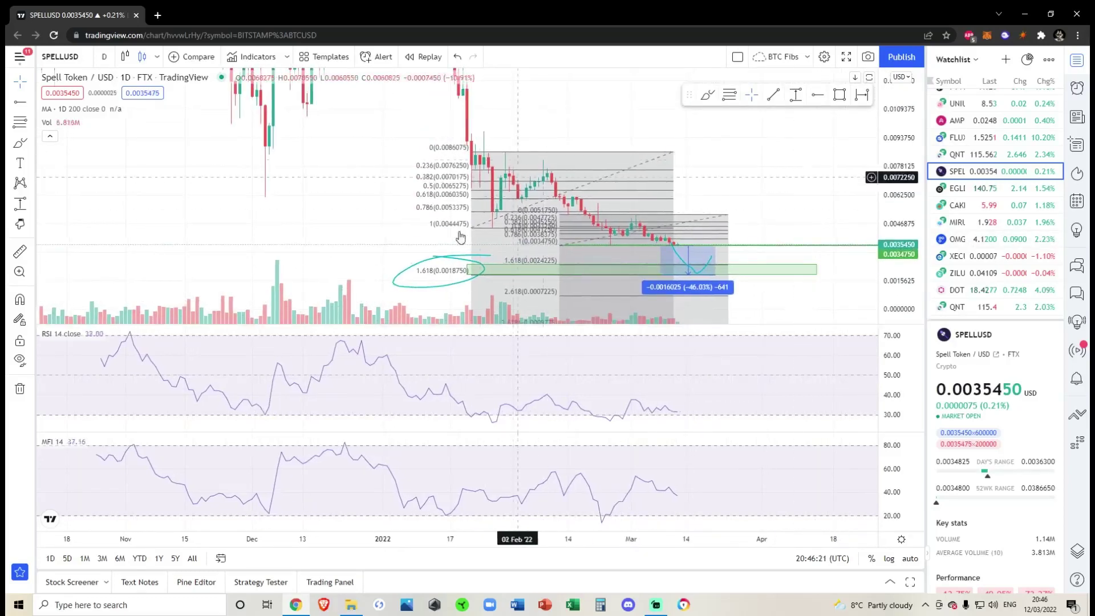
pyautogui.moveTo(568, 108); pyautogui.dragTo(586, 105)
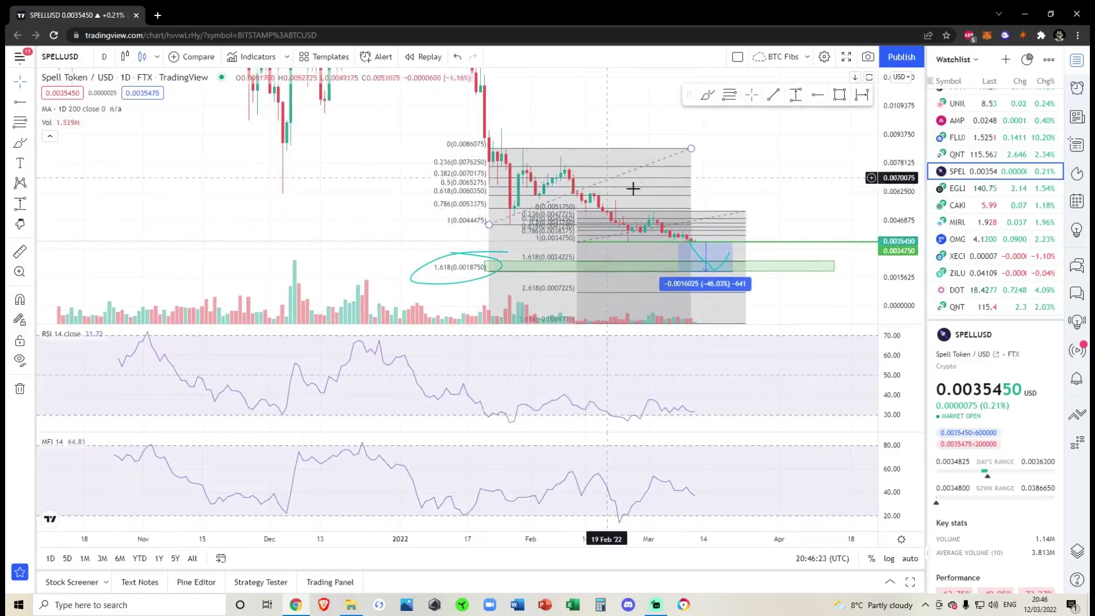
pyautogui.moveTo(736, 171); pyautogui.dragTo(703, 143)
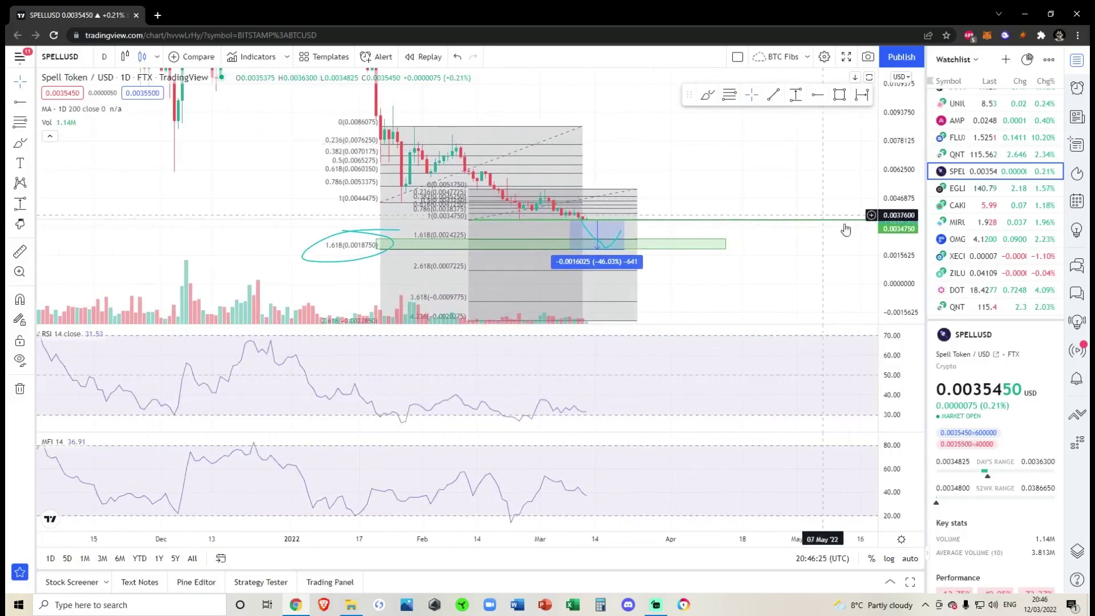
pyautogui.click(616, 250)
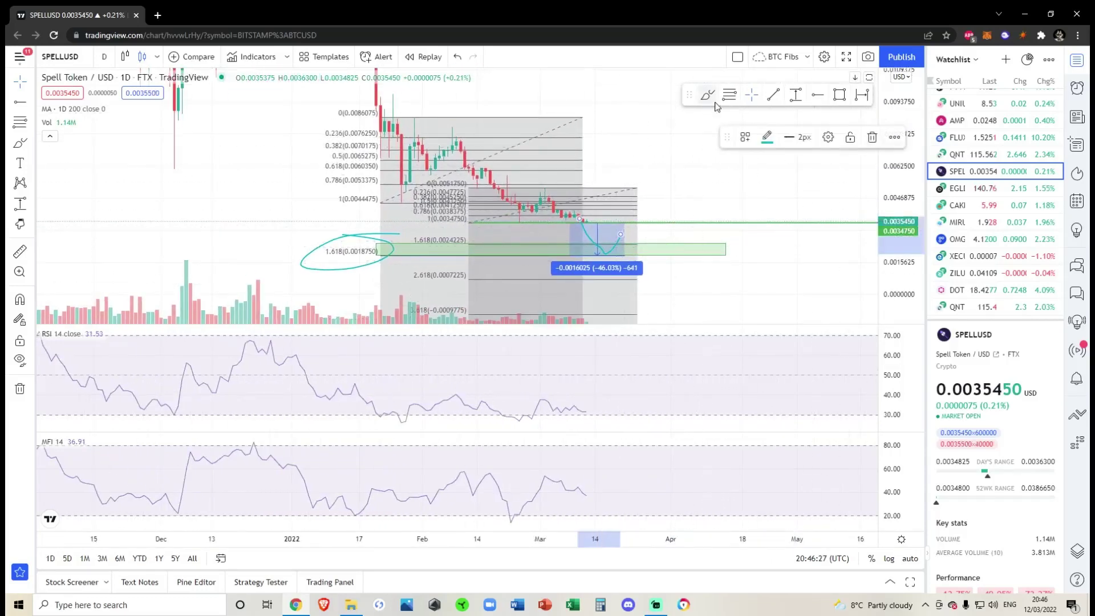
pyautogui.press('Delete')
# Sketch a brush path that drops, retests the green horizontal line and ranges sideways in the green zone, and undo it
pyautogui.click(708, 96)
pyautogui.moveTo(584, 222); pyautogui.dragTo(592, 233)
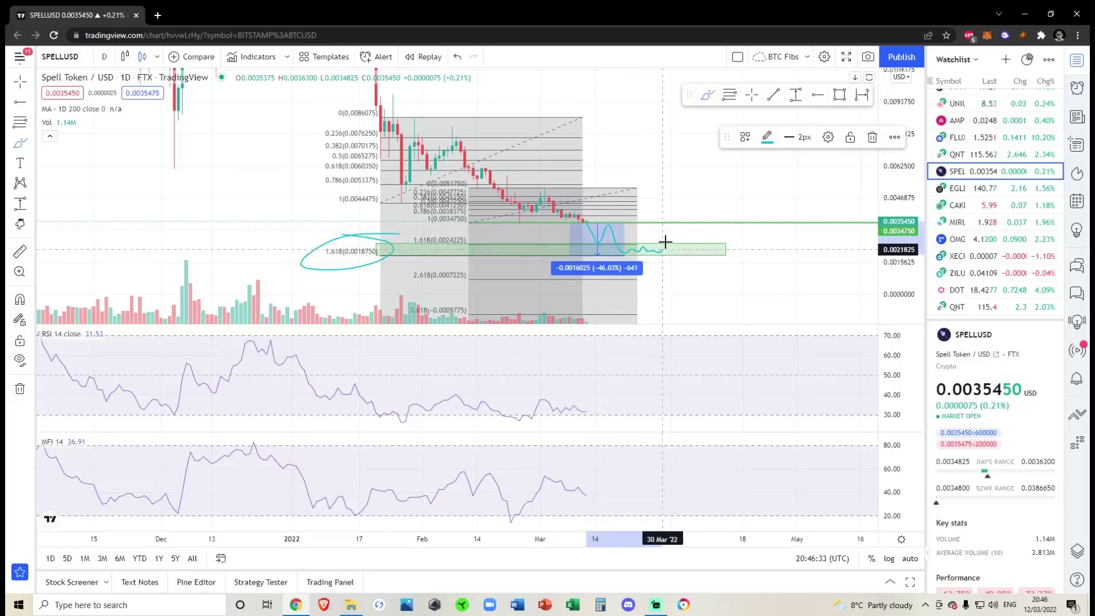
pyautogui.hotkey('ctrl', 'z')
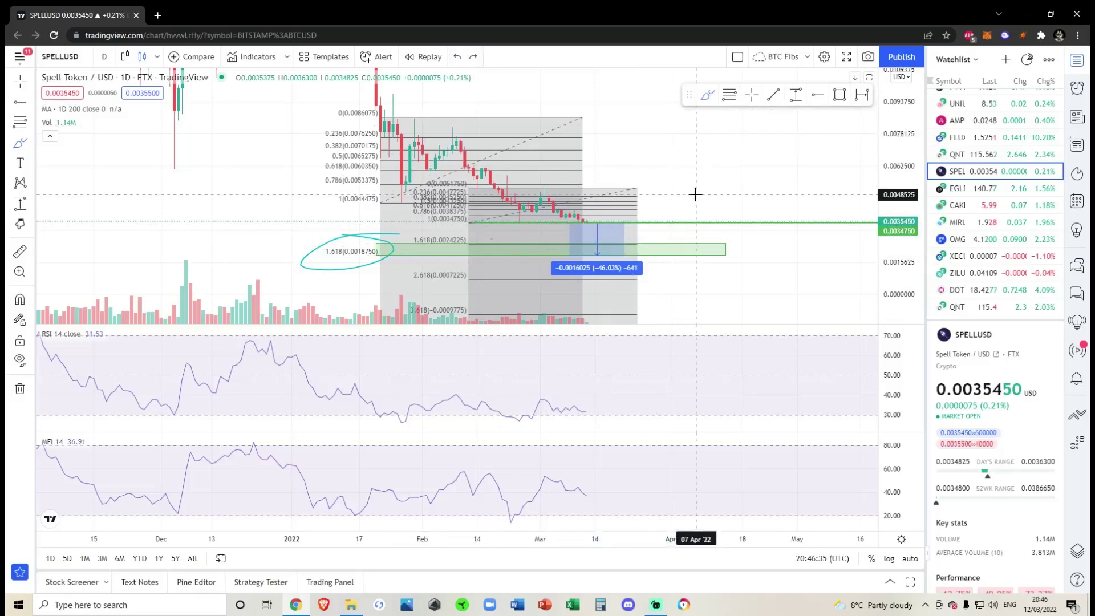
# Move the end of the blue price range measurement to 02 Apr '22, just inside the upper part of the green zone
pyautogui.scroll(5, 836, 294)
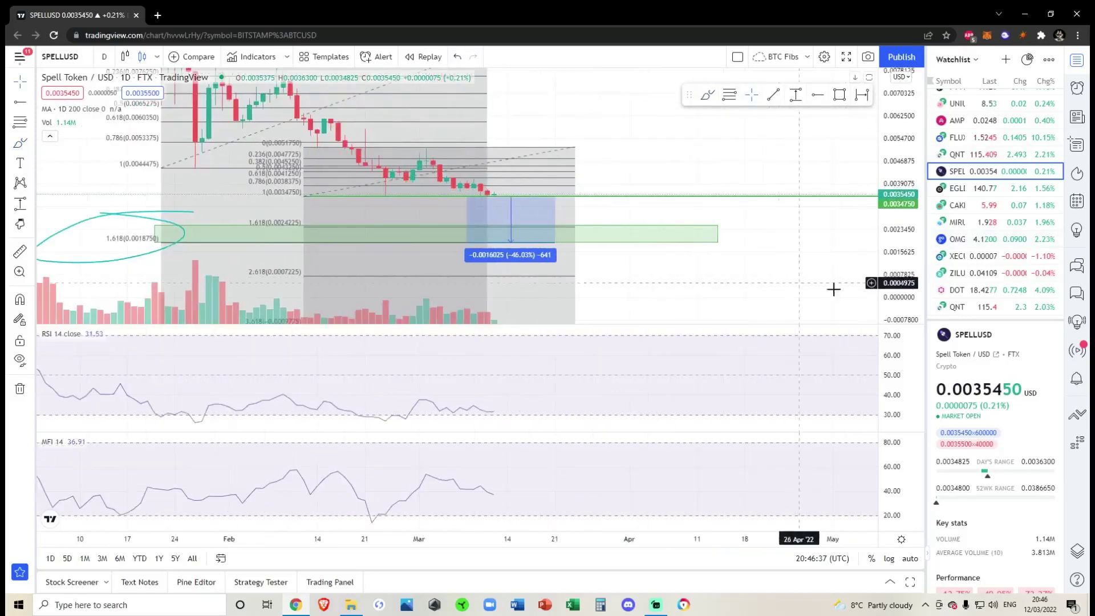
pyautogui.scroll(-4, 836, 294)
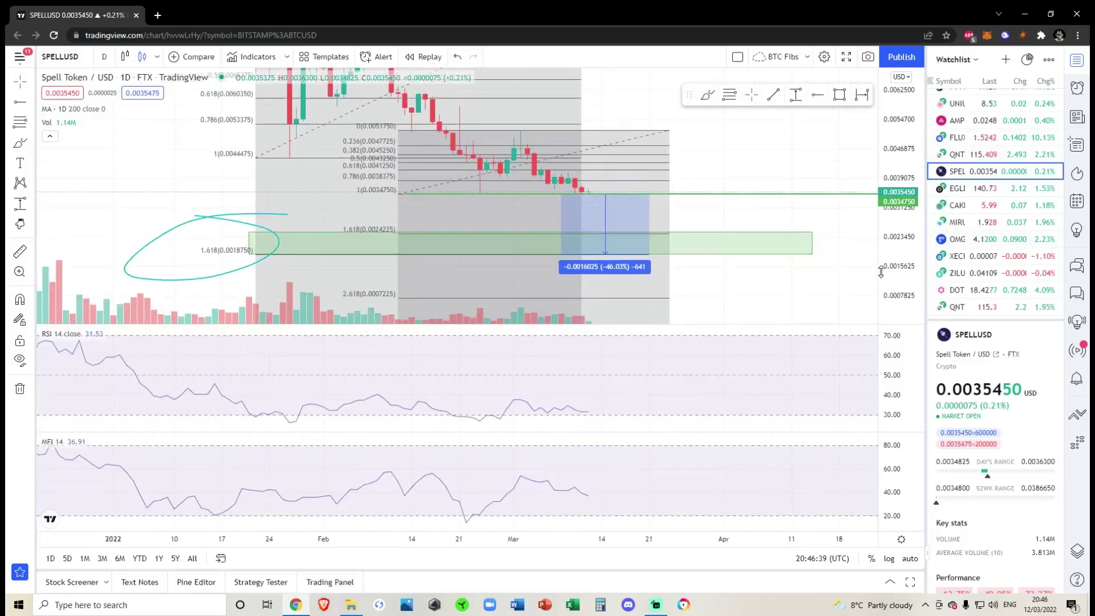
pyautogui.moveTo(801, 313); pyautogui.dragTo(783, 298)
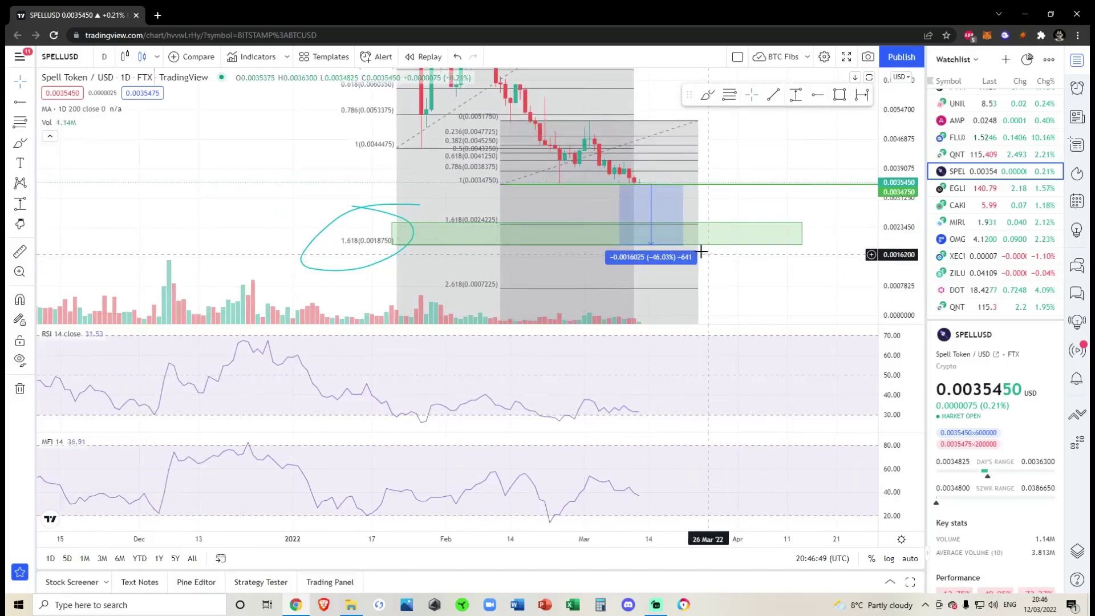
pyautogui.click(683, 246)
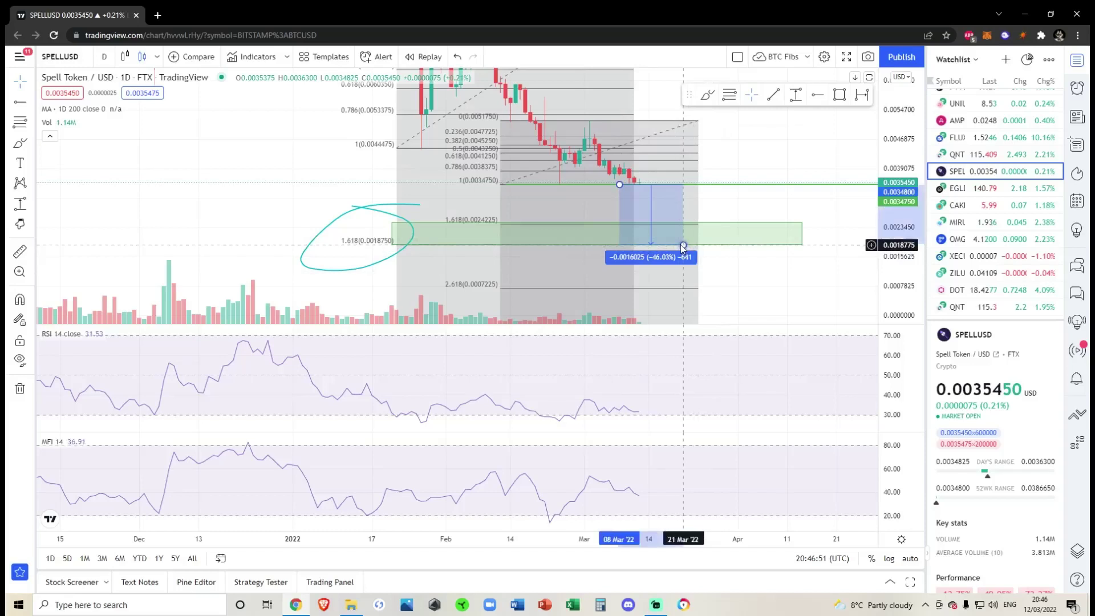
pyautogui.moveTo(682, 246); pyautogui.dragTo(742, 228)
# Align the green zone's upper edge with the smaller Fibonacci extension's 1.618 level and set the price range measurement's end to 0.0024300
pyautogui.click(451, 228)
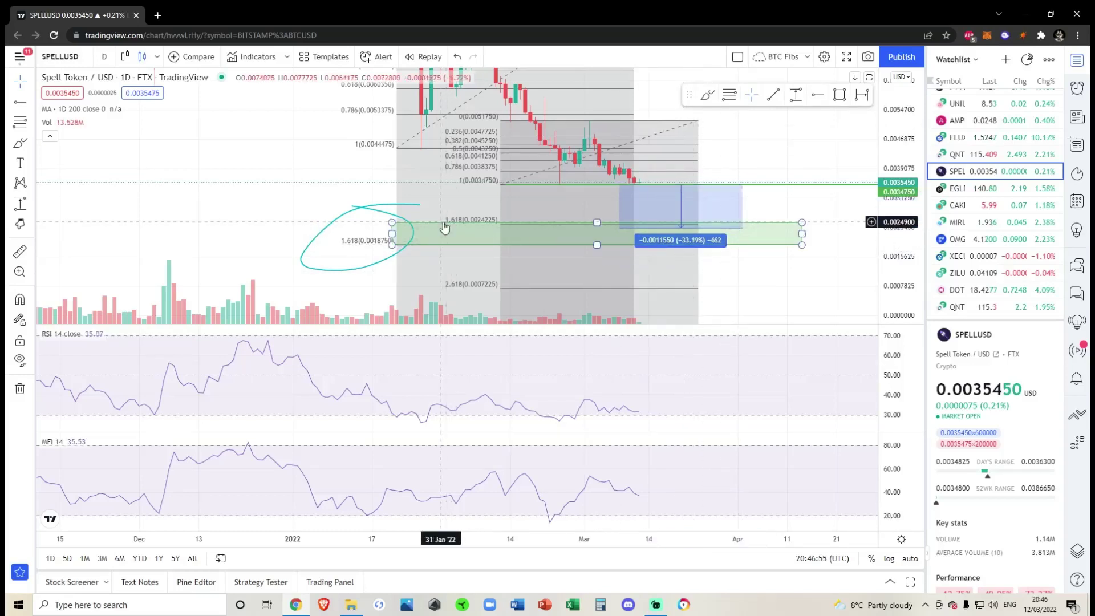
pyautogui.moveTo(597, 223); pyautogui.dragTo(596, 225)
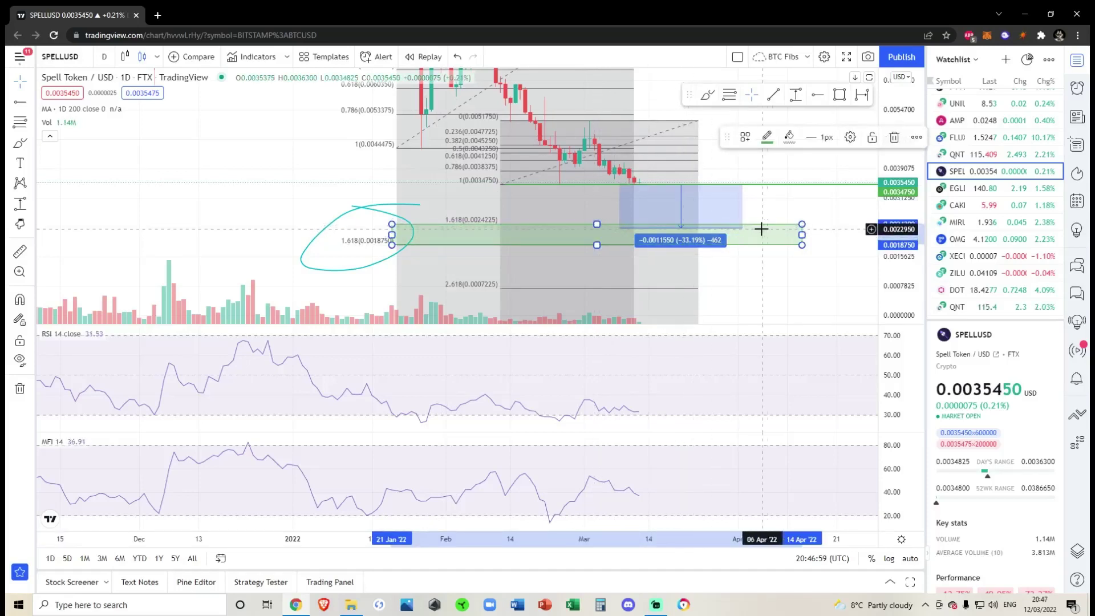
pyautogui.moveTo(743, 232); pyautogui.dragTo(760, 227)
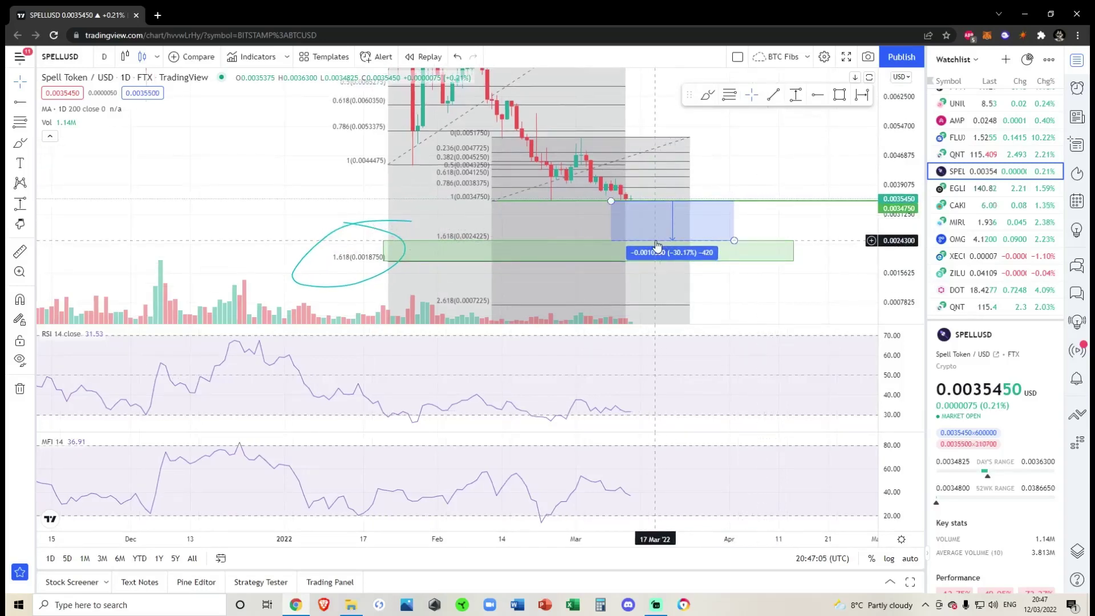
# Try raising the start of the price range measurement to 0.0035250, and undo the change
pyautogui.scroll(5, 908, 235)
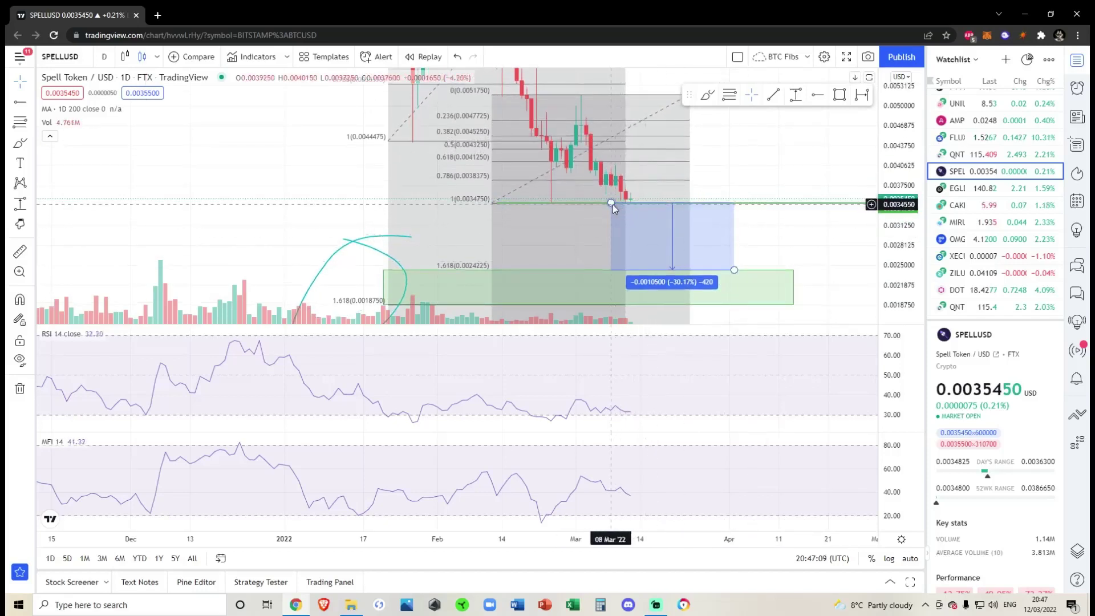
pyautogui.moveTo(607, 203); pyautogui.dragTo(610, 199)
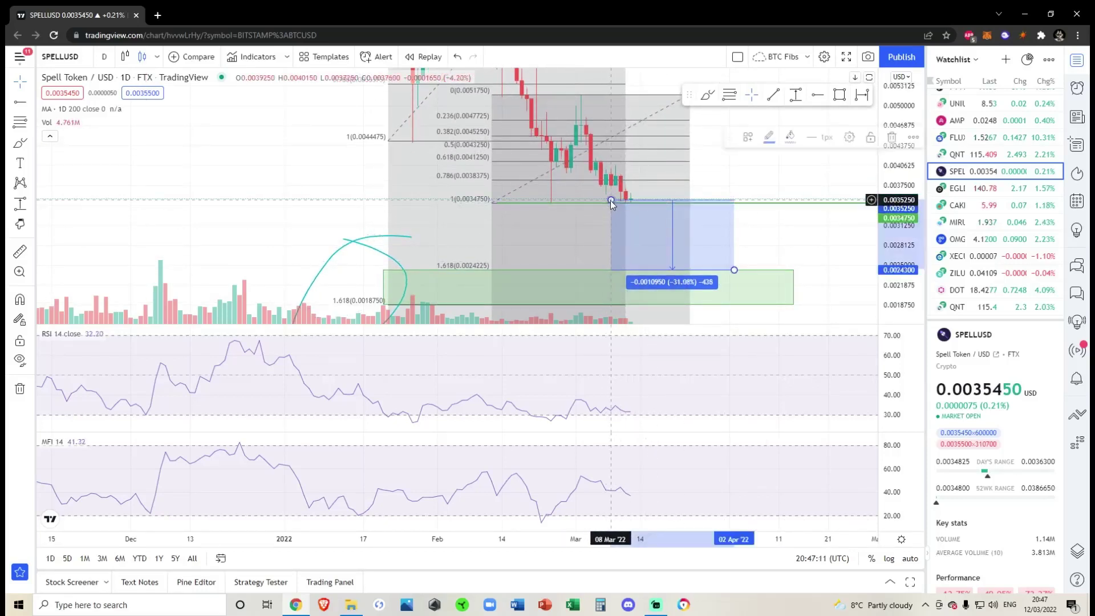
pyautogui.click(456, 57)
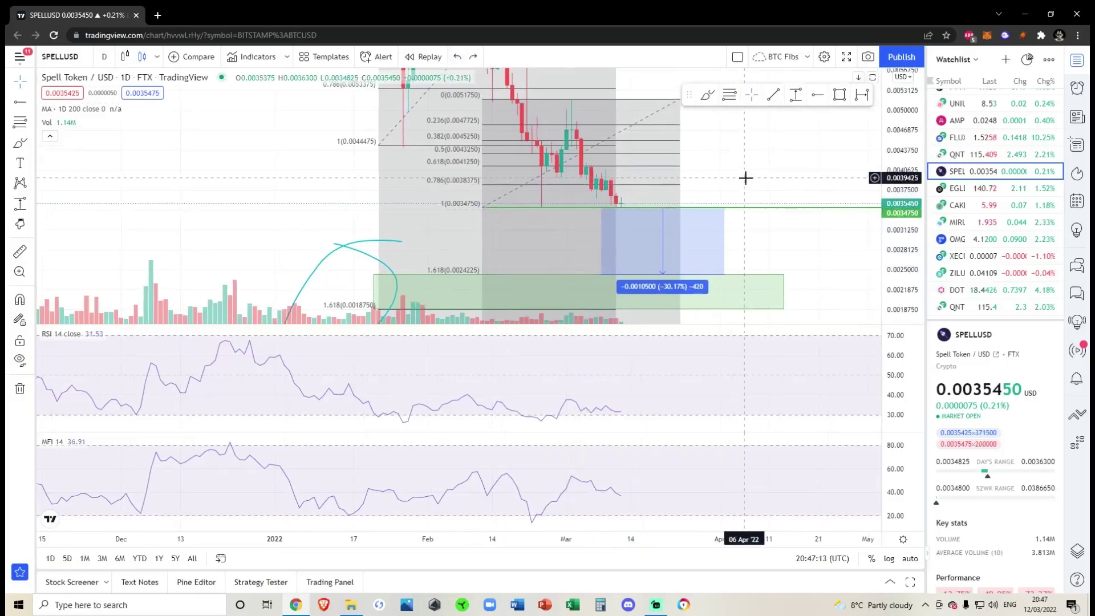
# Examine price around the 0.0034750 support line against the 24 Feb '22 wick low, along with the RSI and MFI curves
pyautogui.scroll(-3, 746, 178)
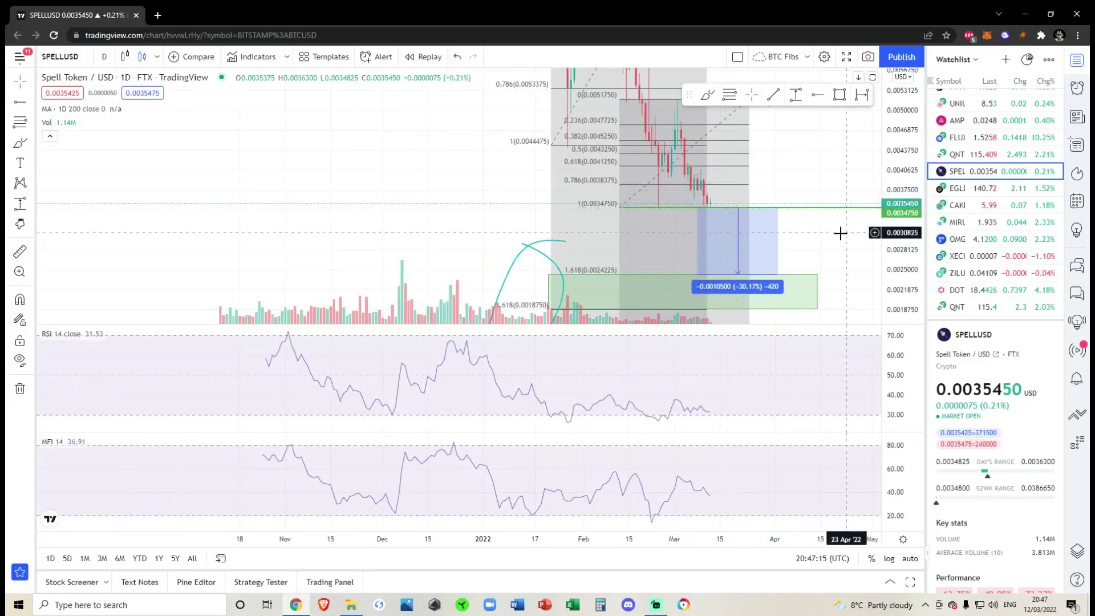
pyautogui.scroll(5, 838, 234)
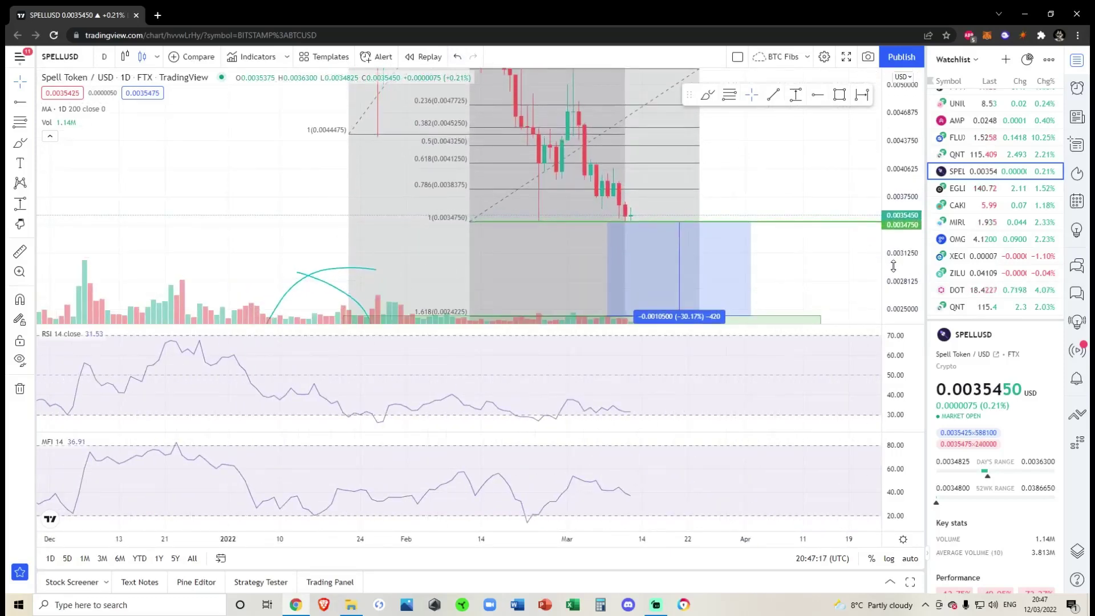
pyautogui.scroll(3, 798, 209)
pyautogui.moveTo(763, 164); pyautogui.dragTo(826, 208)
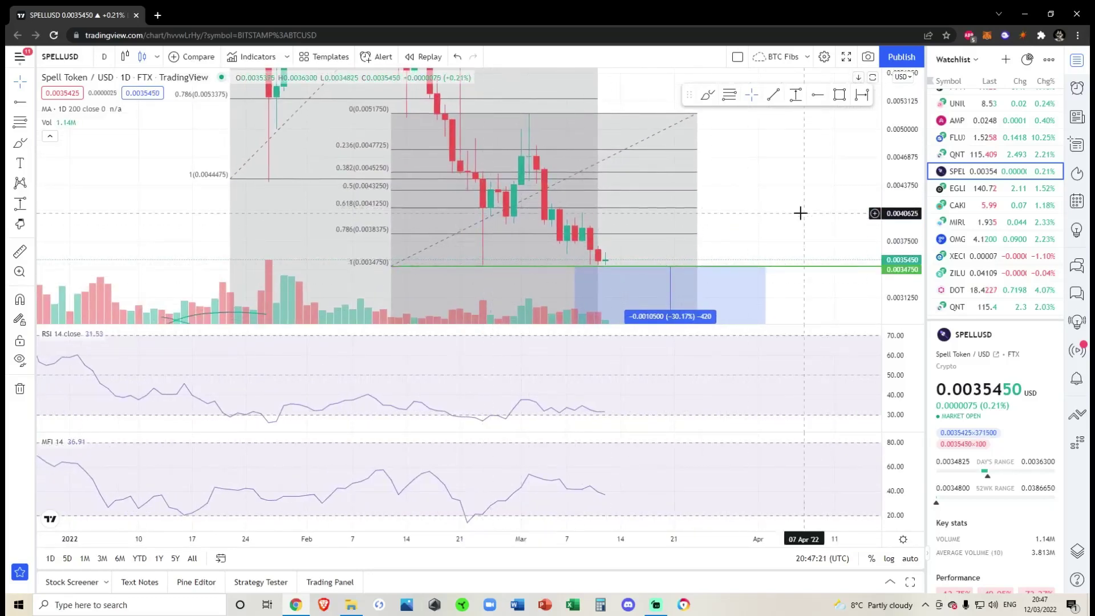
pyautogui.moveTo(751, 218); pyautogui.dragTo(781, 211)
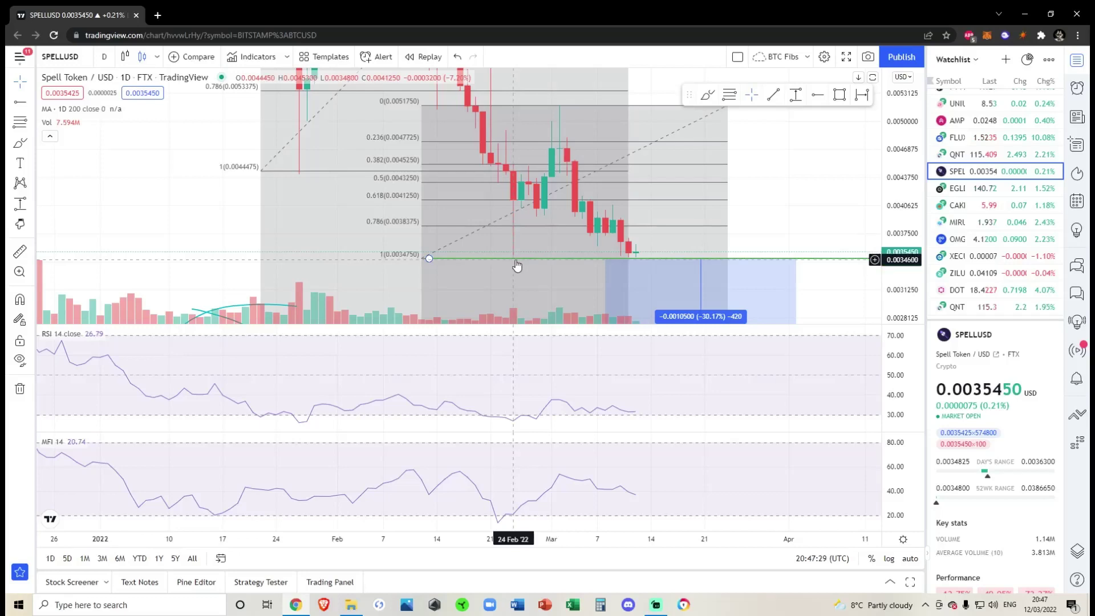
pyautogui.moveTo(806, 237); pyautogui.dragTo(854, 159)
pyautogui.scroll(-2, 861, 173)
pyautogui.scroll(3, 811, 227)
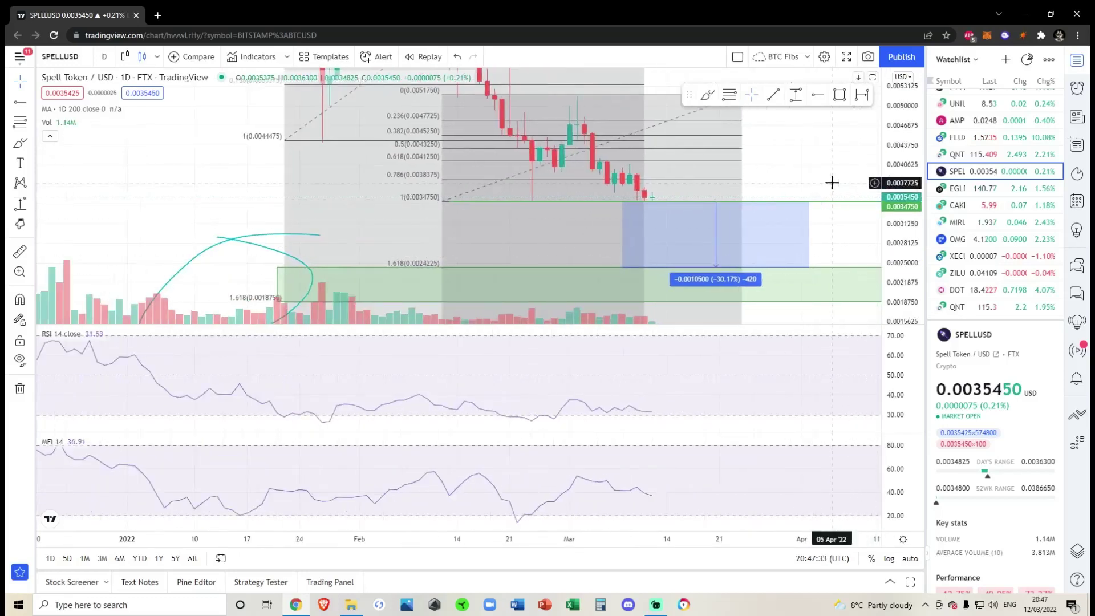
pyautogui.scroll(-8, 822, 300)
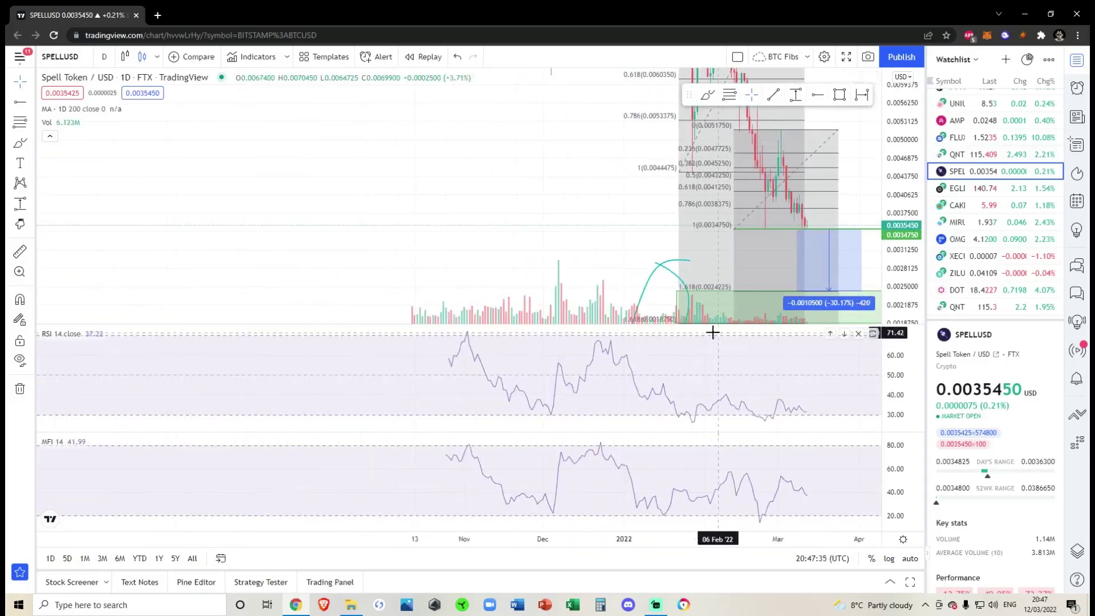
pyautogui.moveTo(561, 242); pyautogui.dragTo(500, 177)
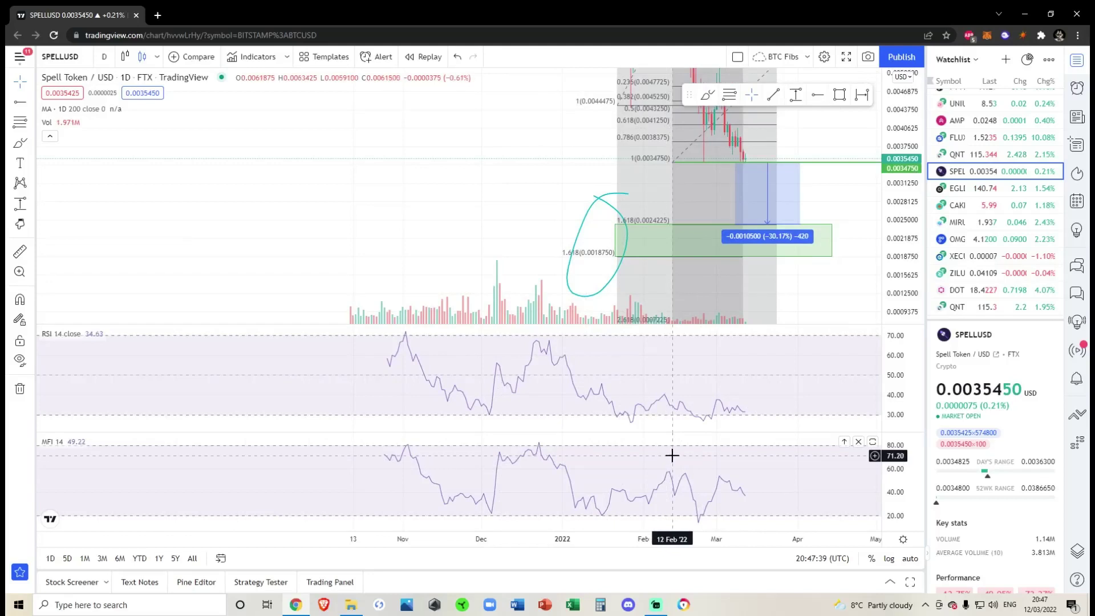
pyautogui.moveTo(833, 327); pyautogui.dragTo(747, 288)
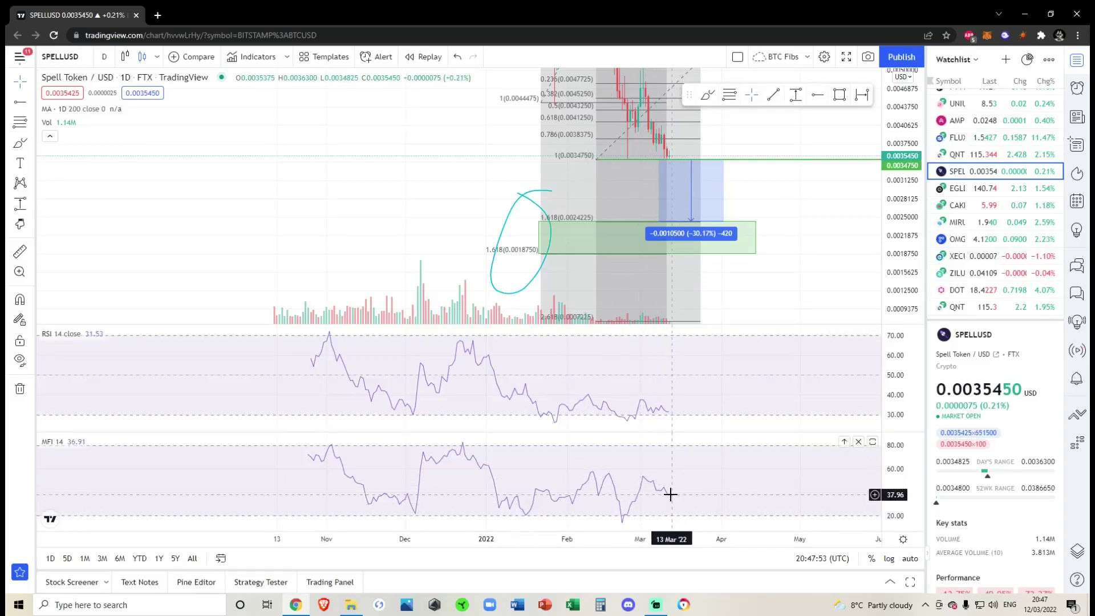
pyautogui.scroll(5, 794, 262)
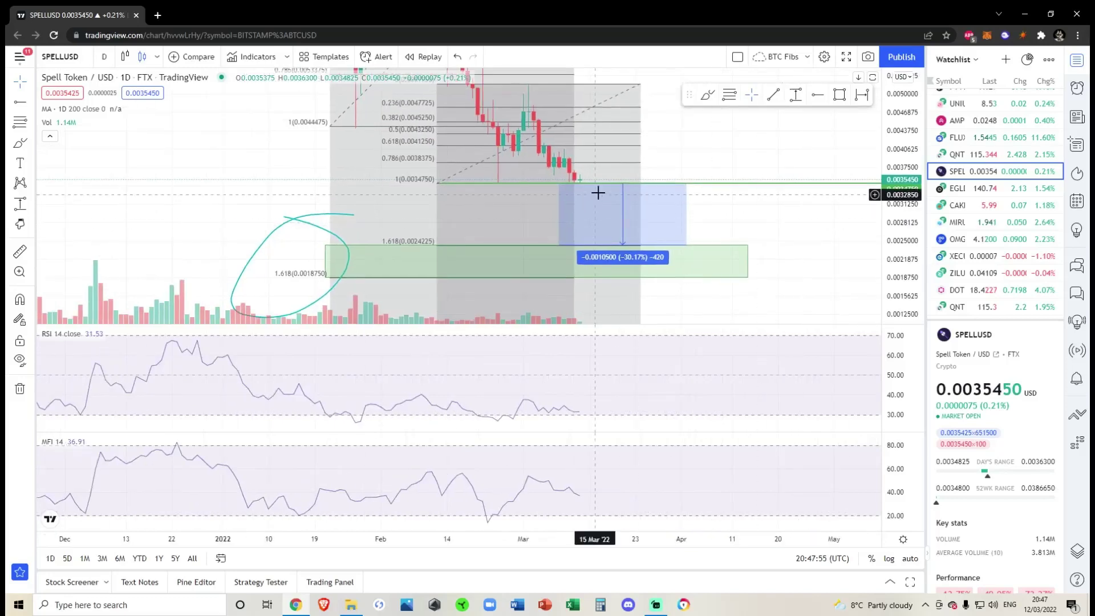
# Switch to the BTCUSD chart, sketch a brush stroke rising from the latest candle towards the red resistance lines, and delete it
pyautogui.scroll(5, 981, 268)
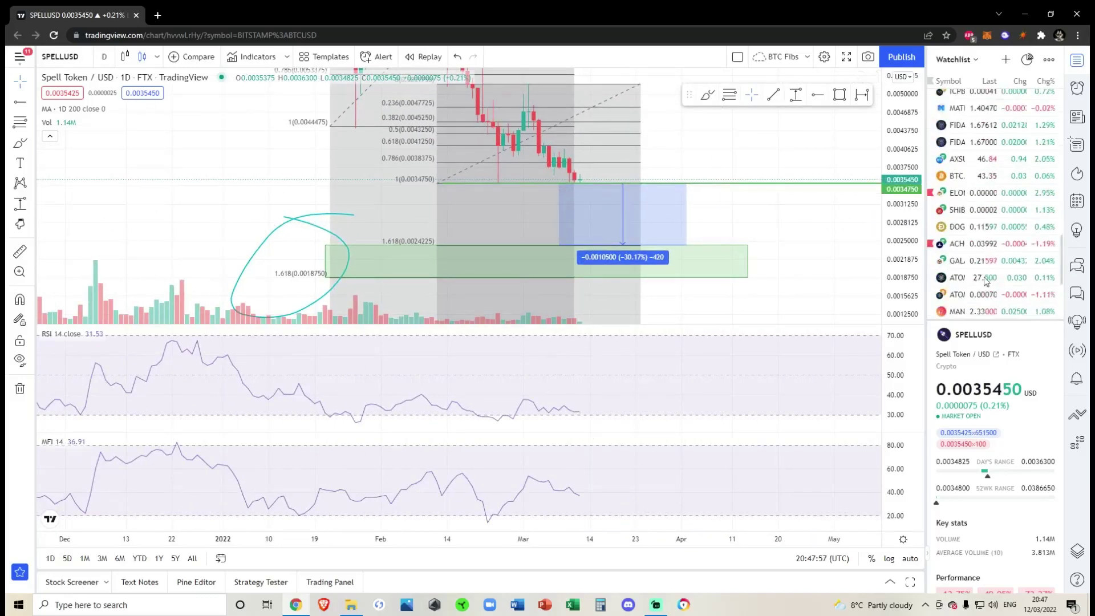
pyautogui.click(970, 240)
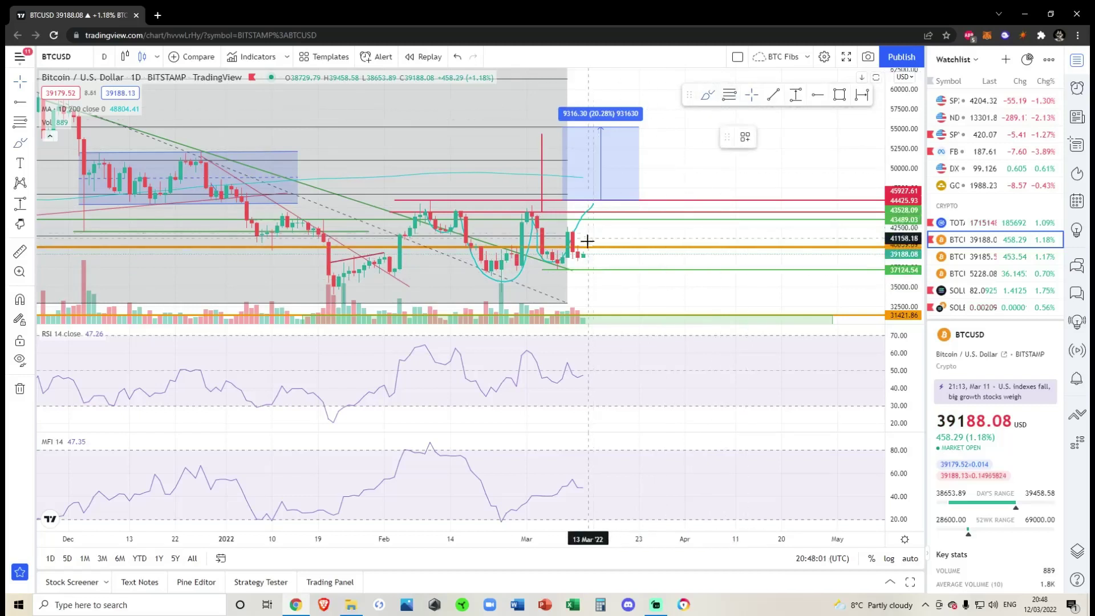
pyautogui.moveTo(589, 256); pyautogui.dragTo(593, 220)
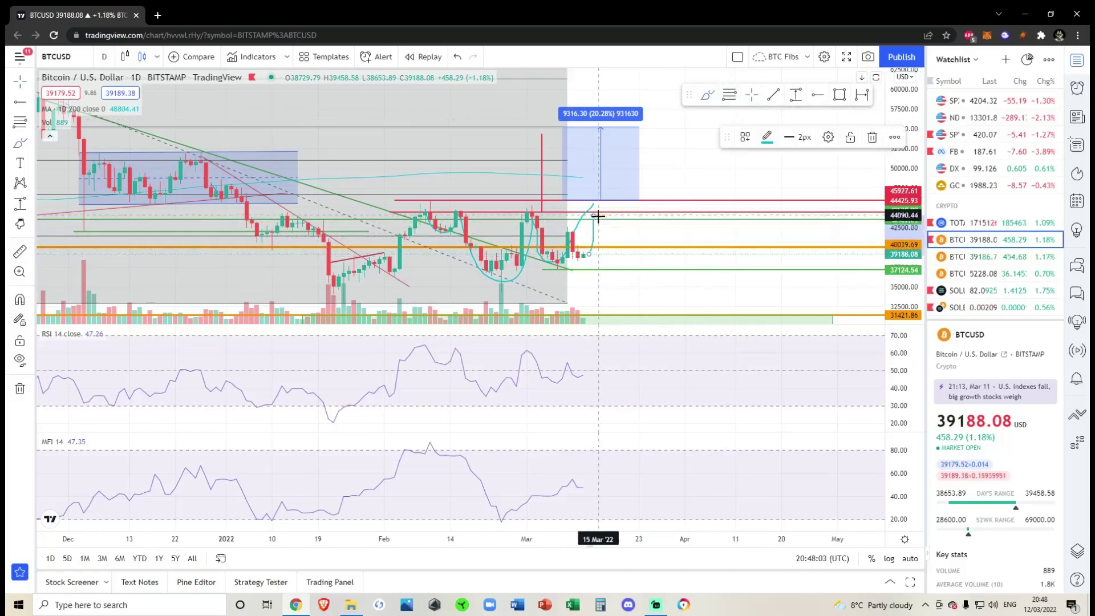
pyautogui.press('Delete')
pyautogui.click(752, 96)
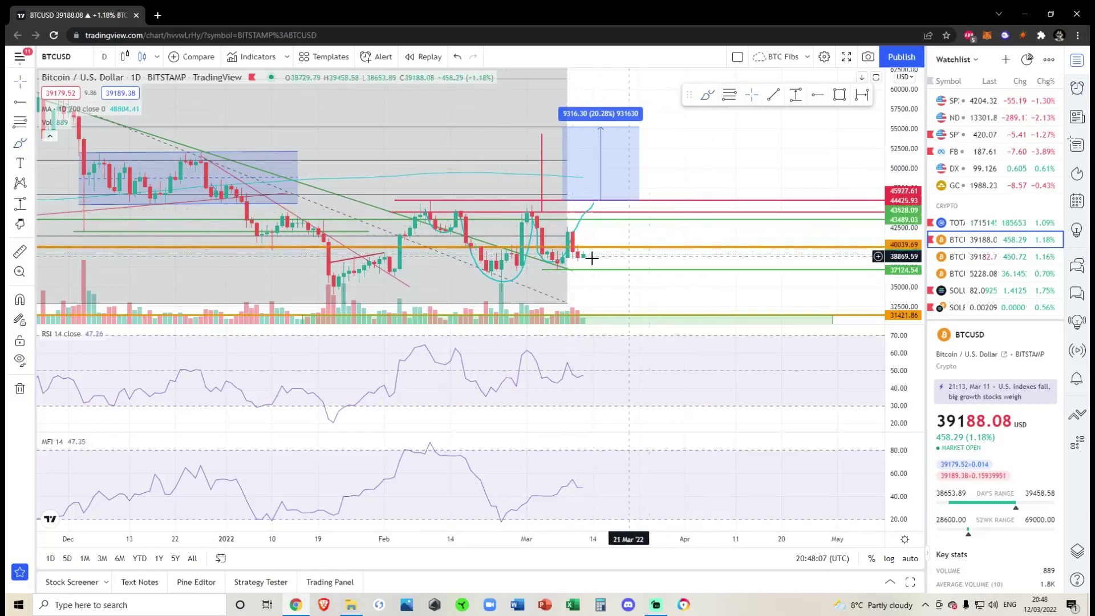
# Return to the SPELLUSD chart and examine price at the 0.0034750 support line against the green target zone below
pyautogui.scroll(-1, 639, 234)
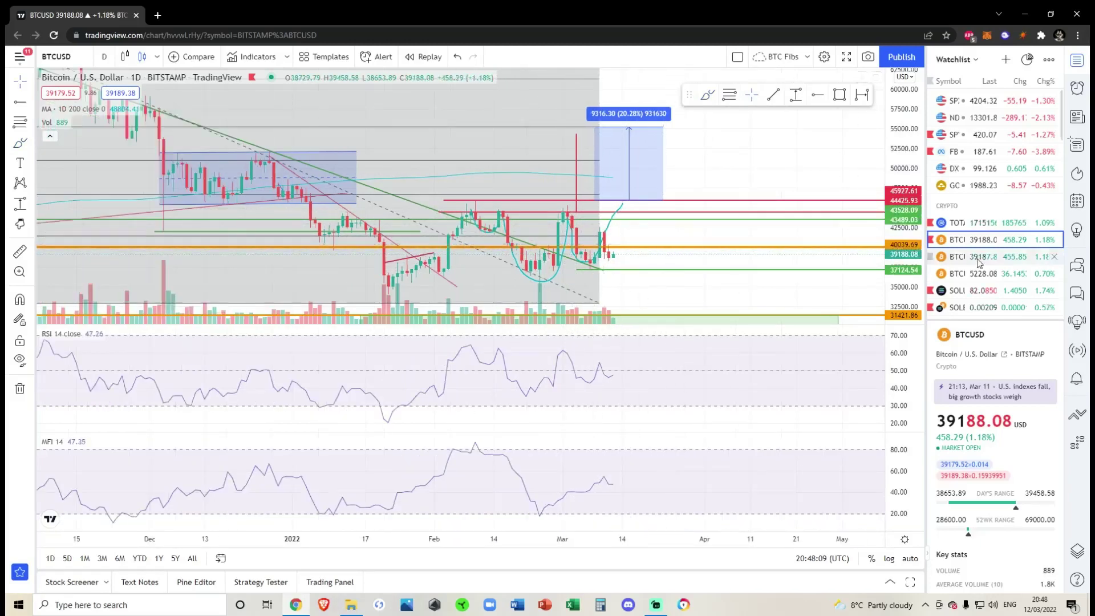
pyautogui.scroll(-10, 979, 262)
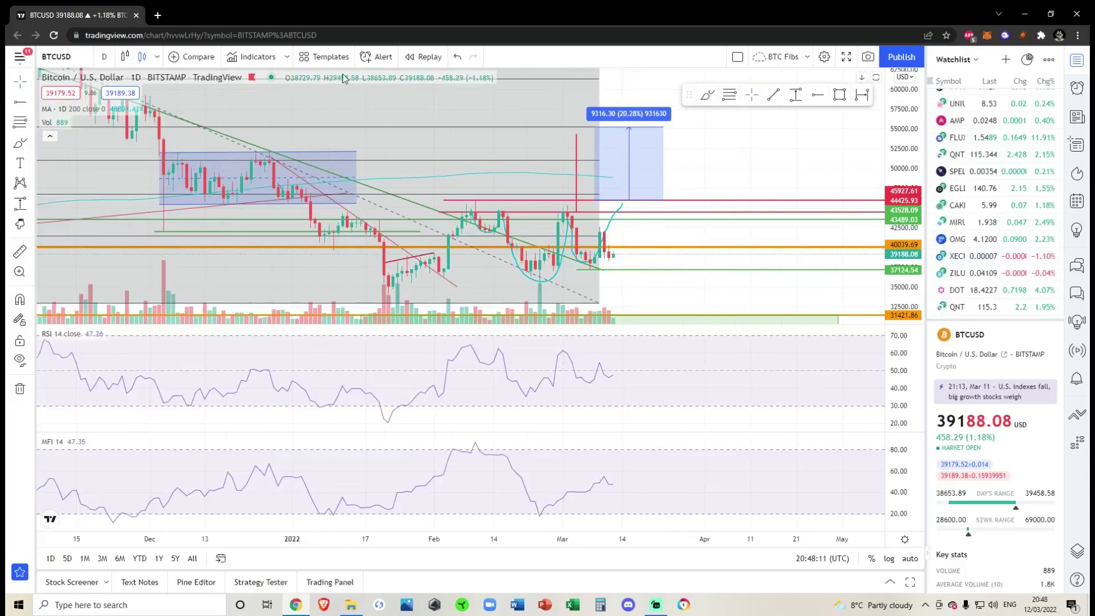
pyautogui.click(457, 58)
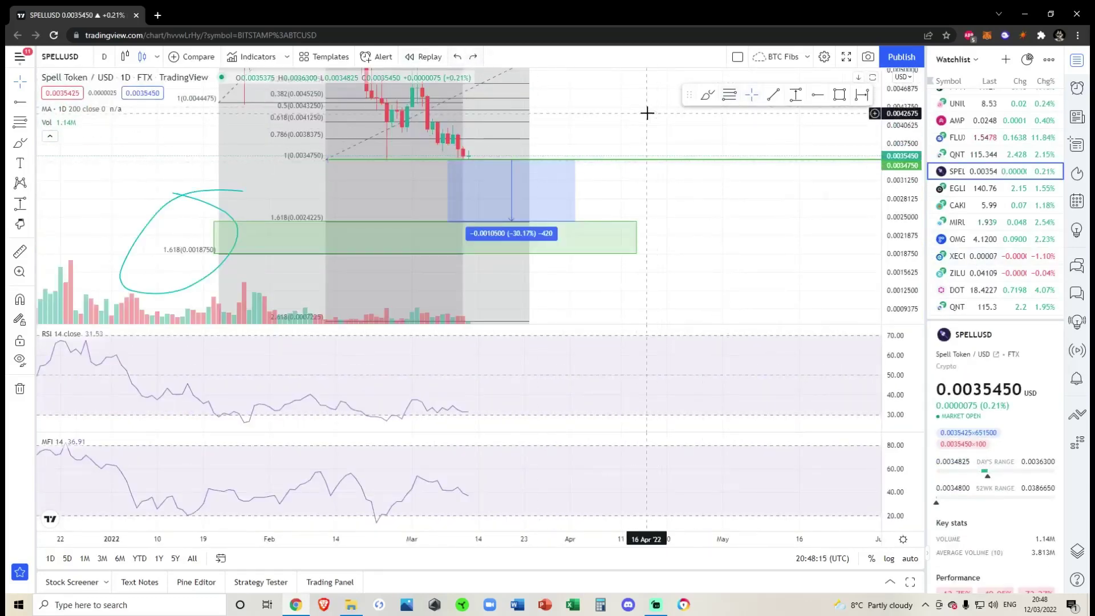
pyautogui.moveTo(523, 210); pyautogui.dragTo(625, 241)
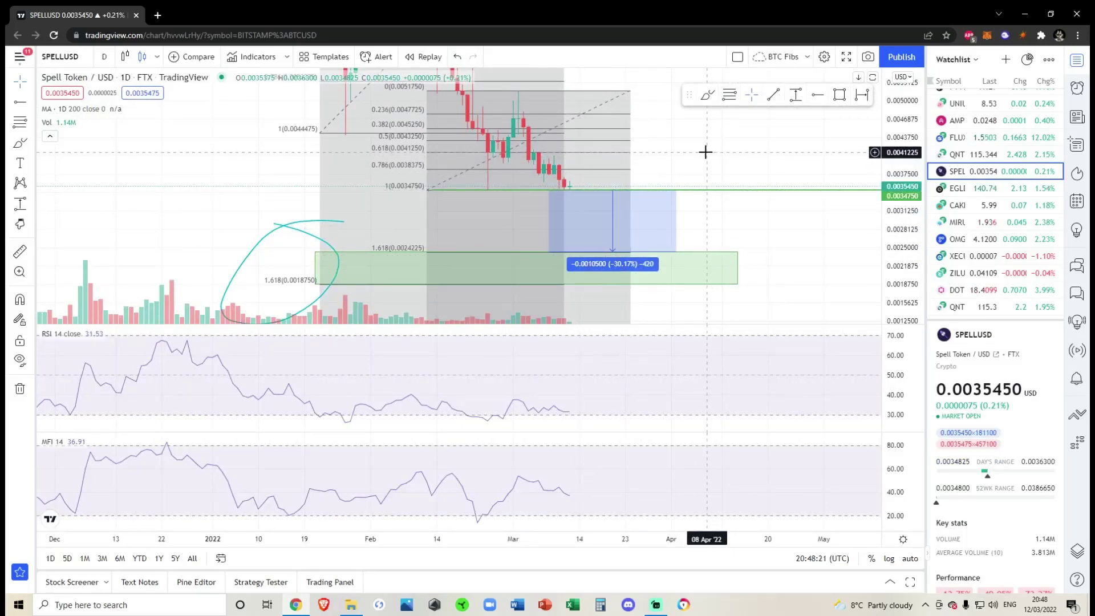
pyautogui.moveTo(705, 151); pyautogui.dragTo(727, 158)
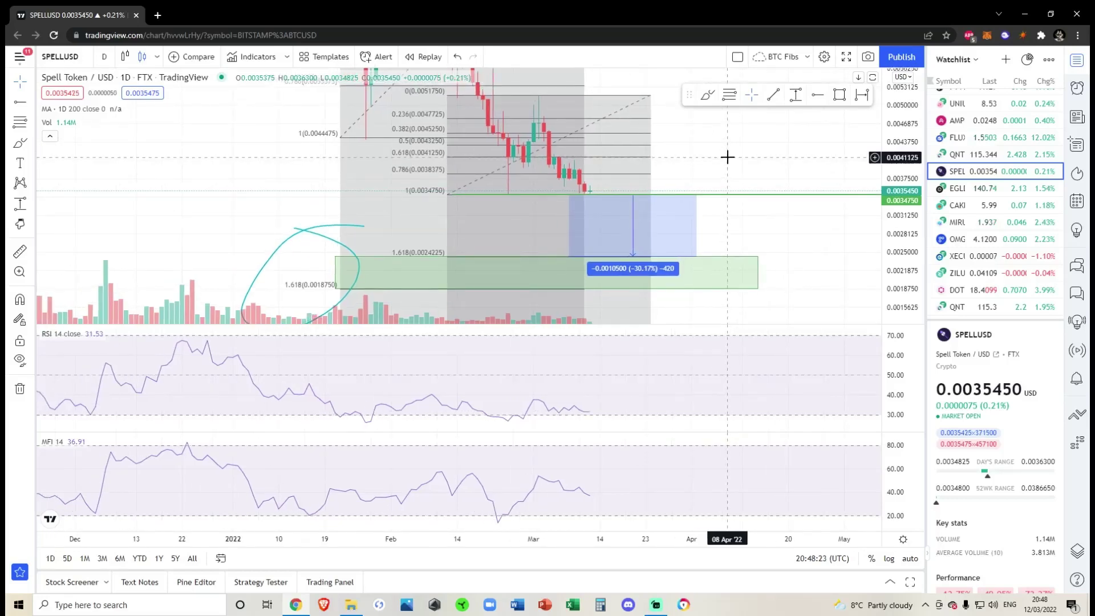